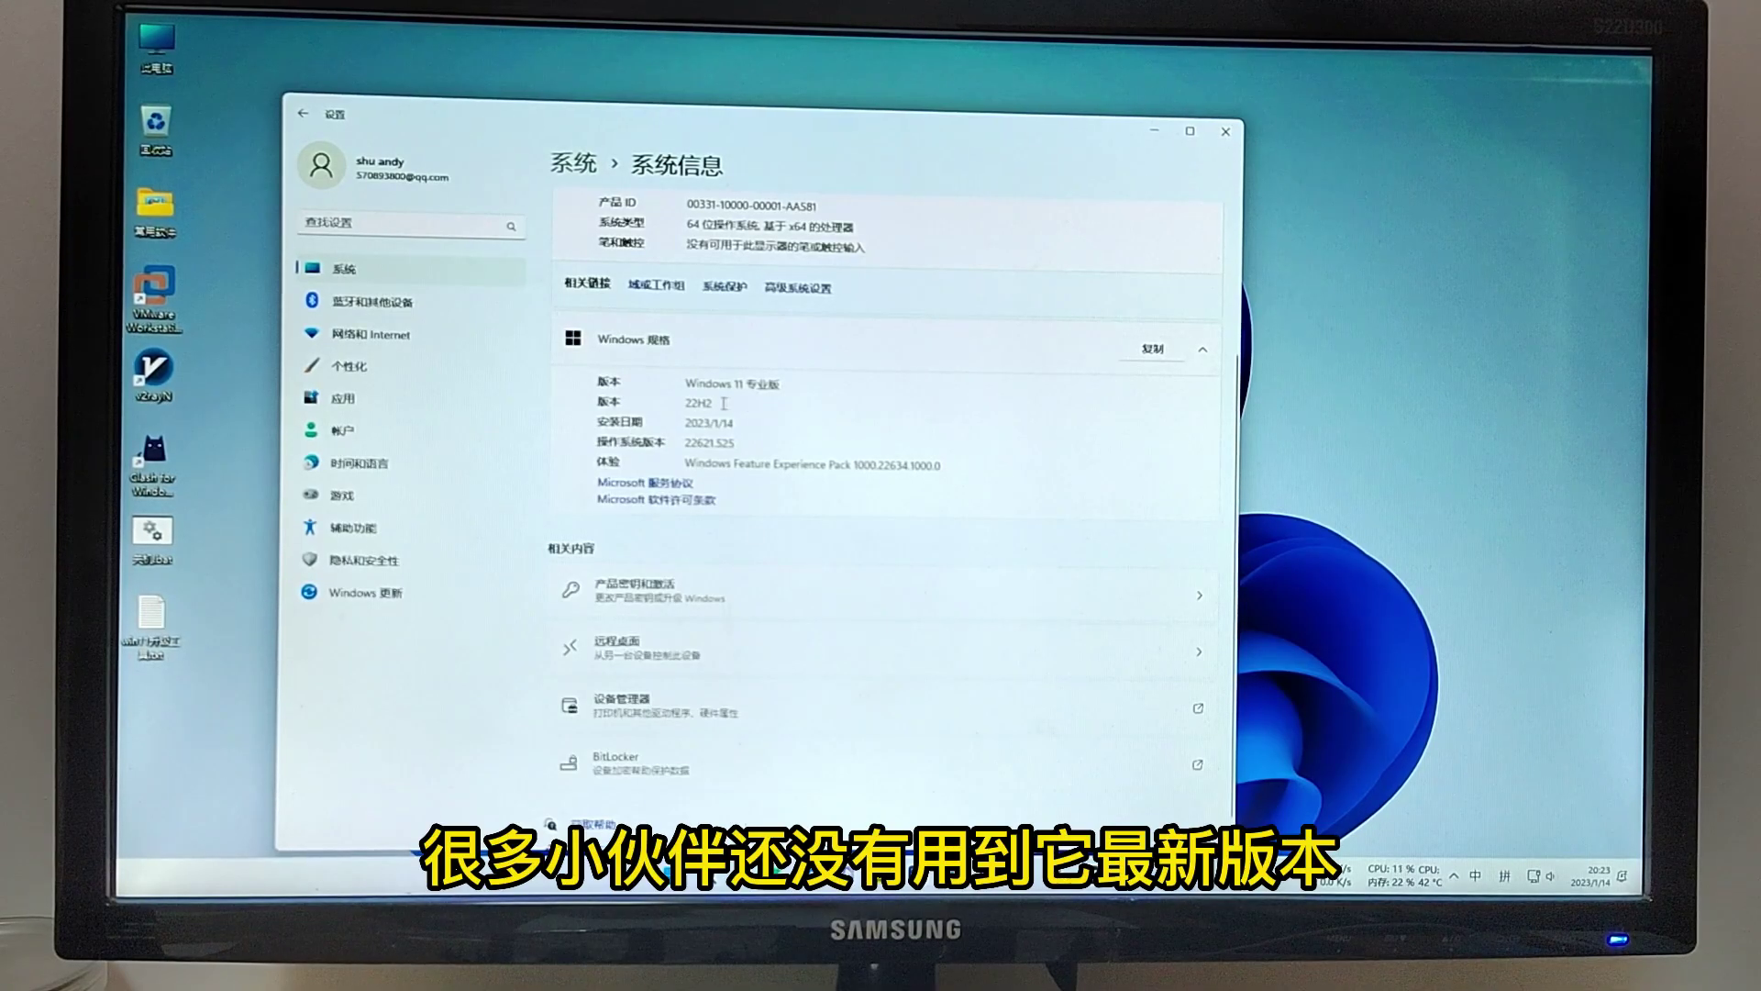
# Examine the Windows specifications on the system information page, including the version, installation date and OS build.
pyautogui.doubleClick(712, 402)
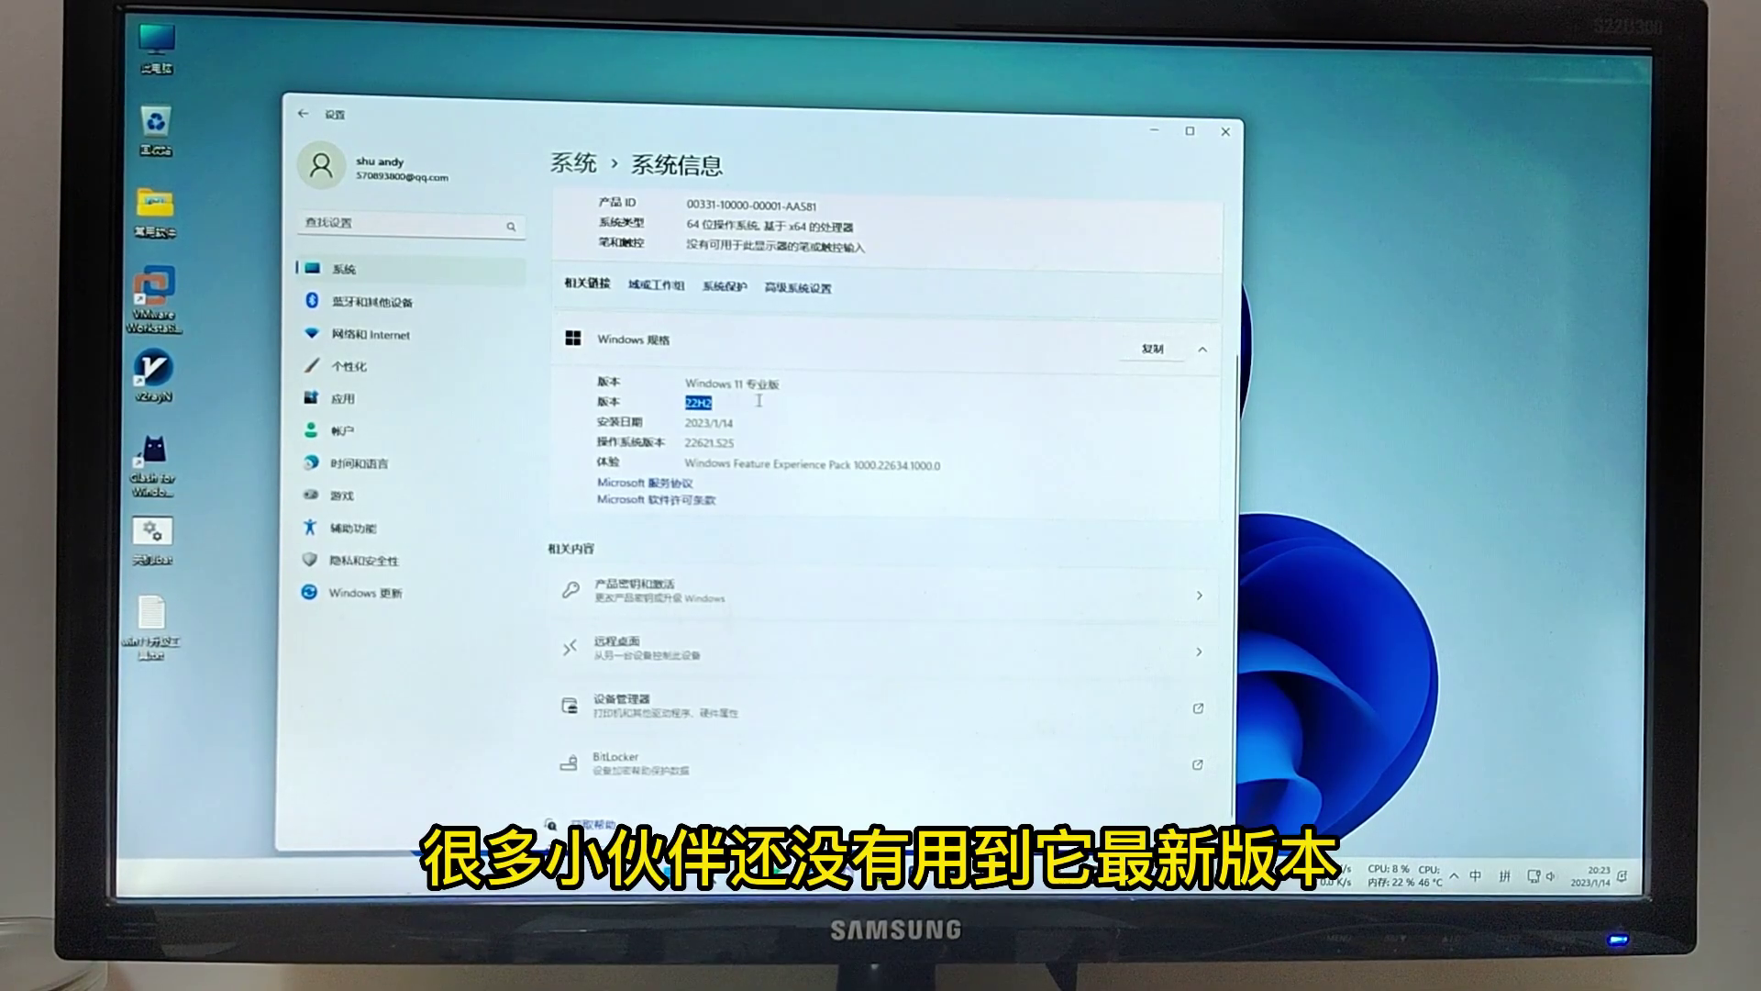
pyautogui.doubleClick(720, 423)
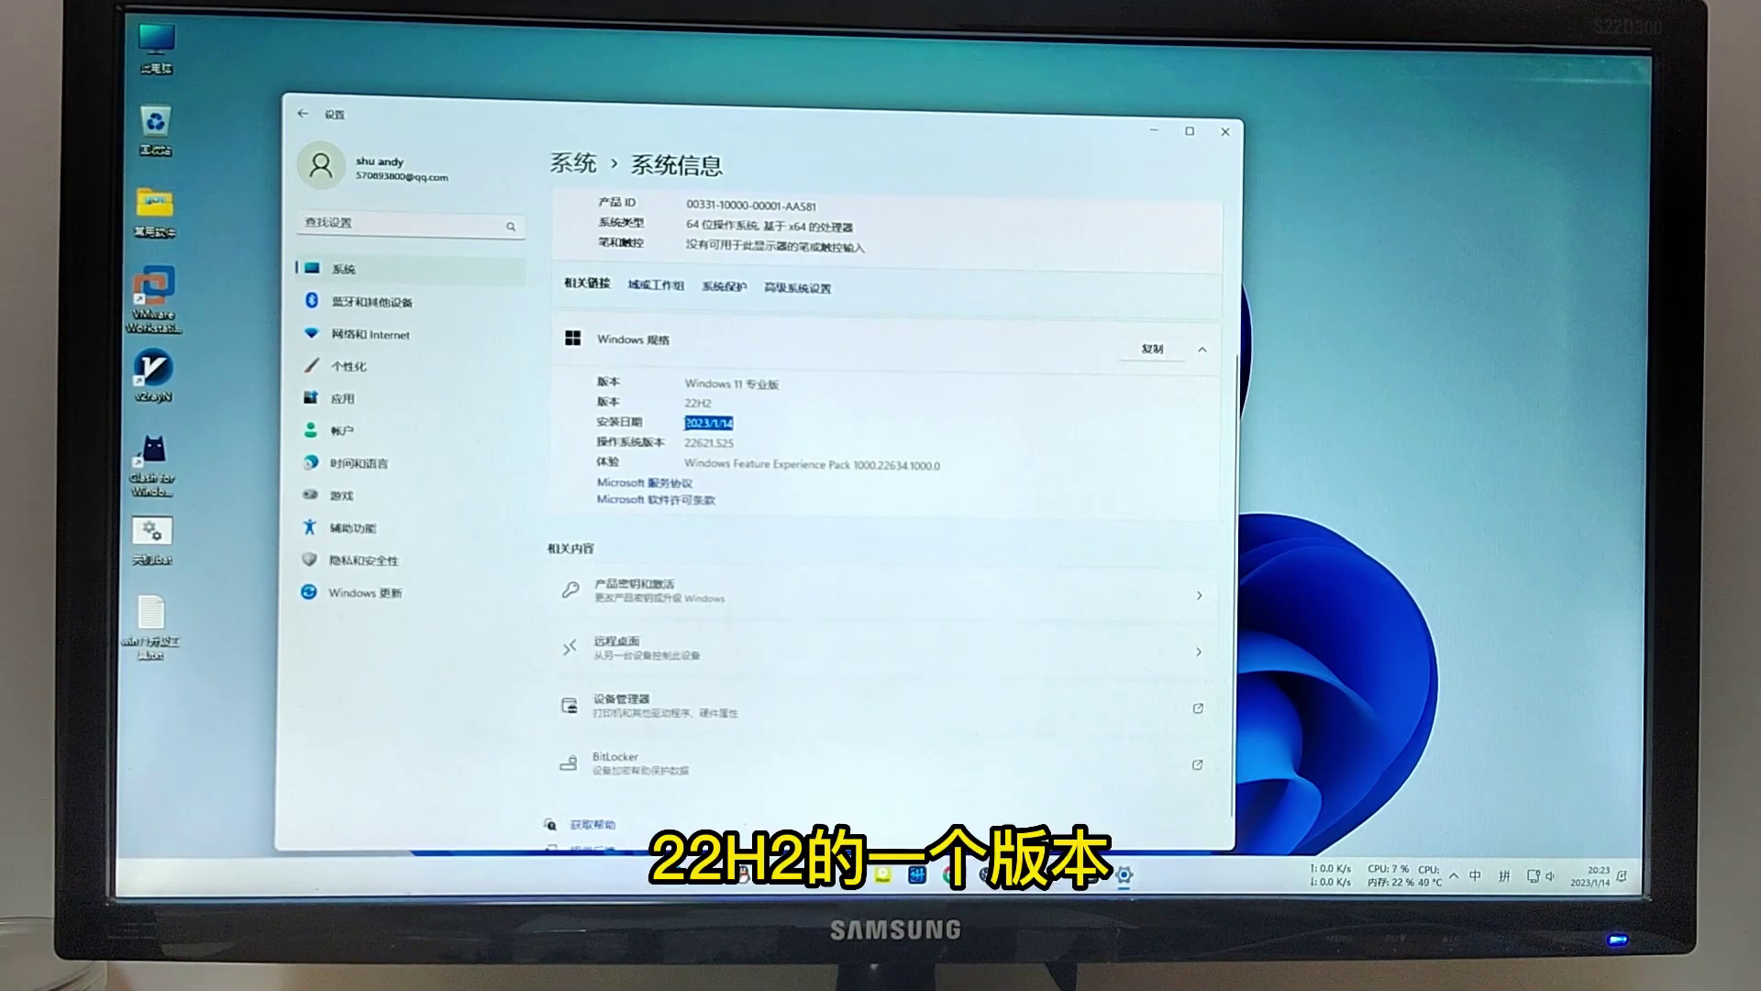
pyautogui.click(746, 456)
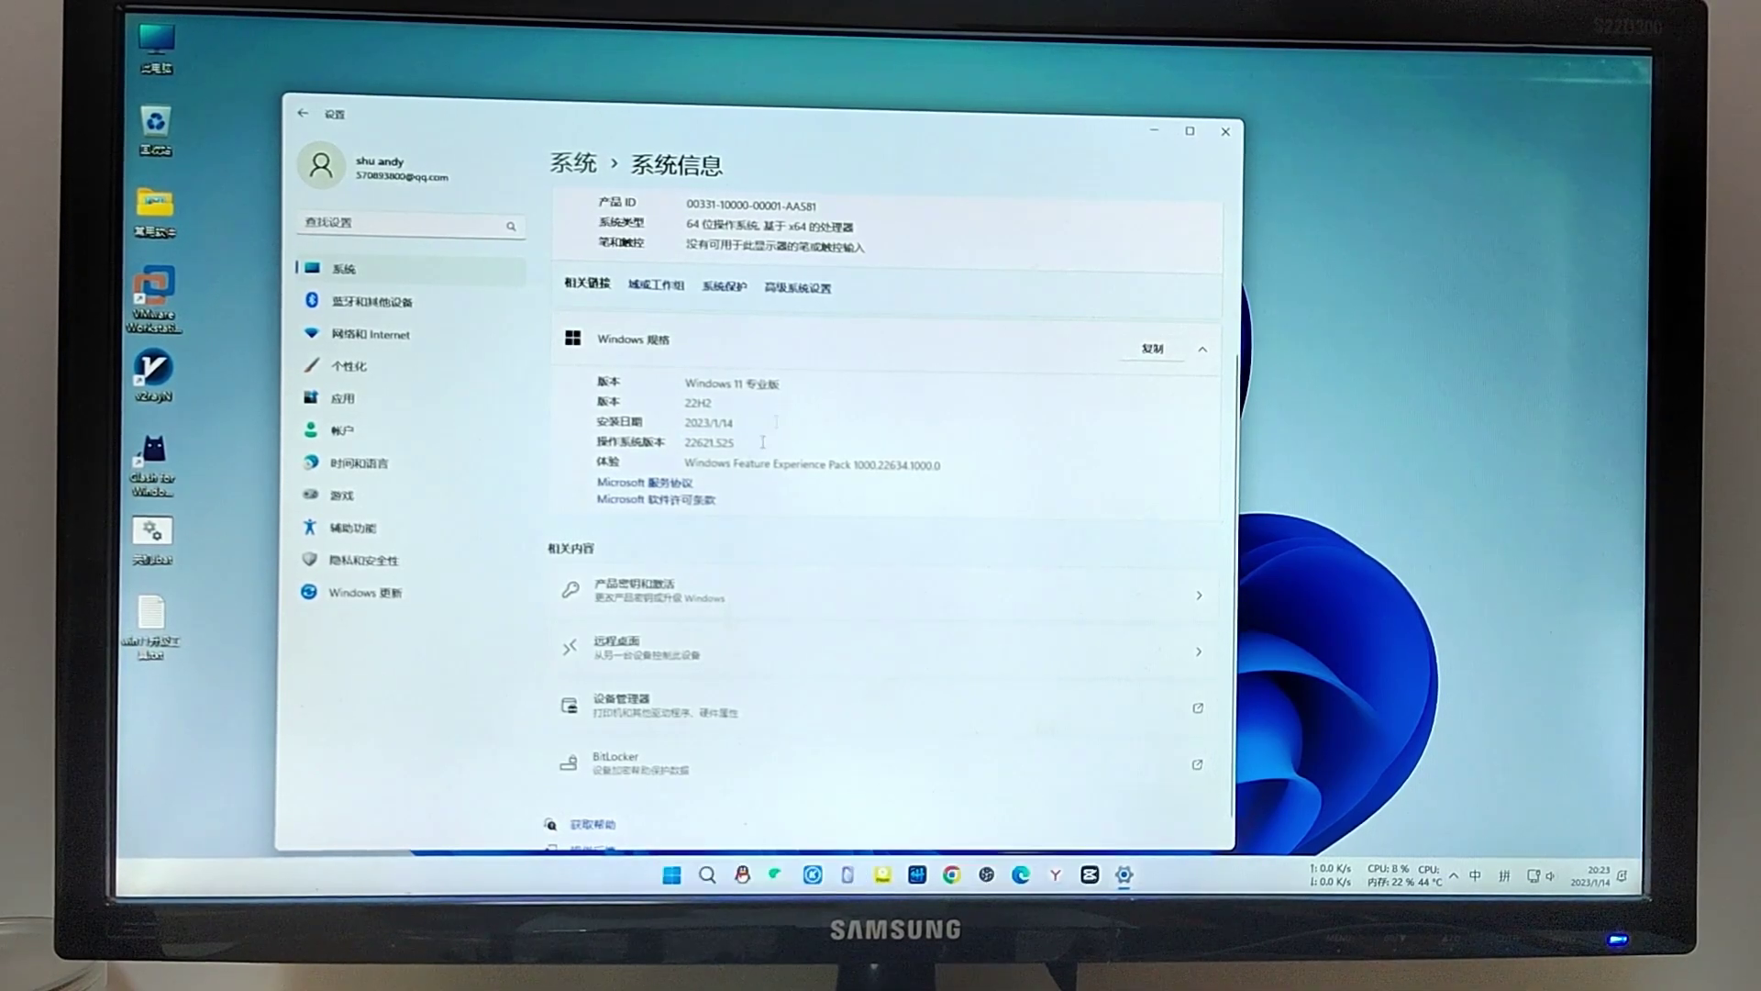
pyautogui.doubleClick(723, 443)
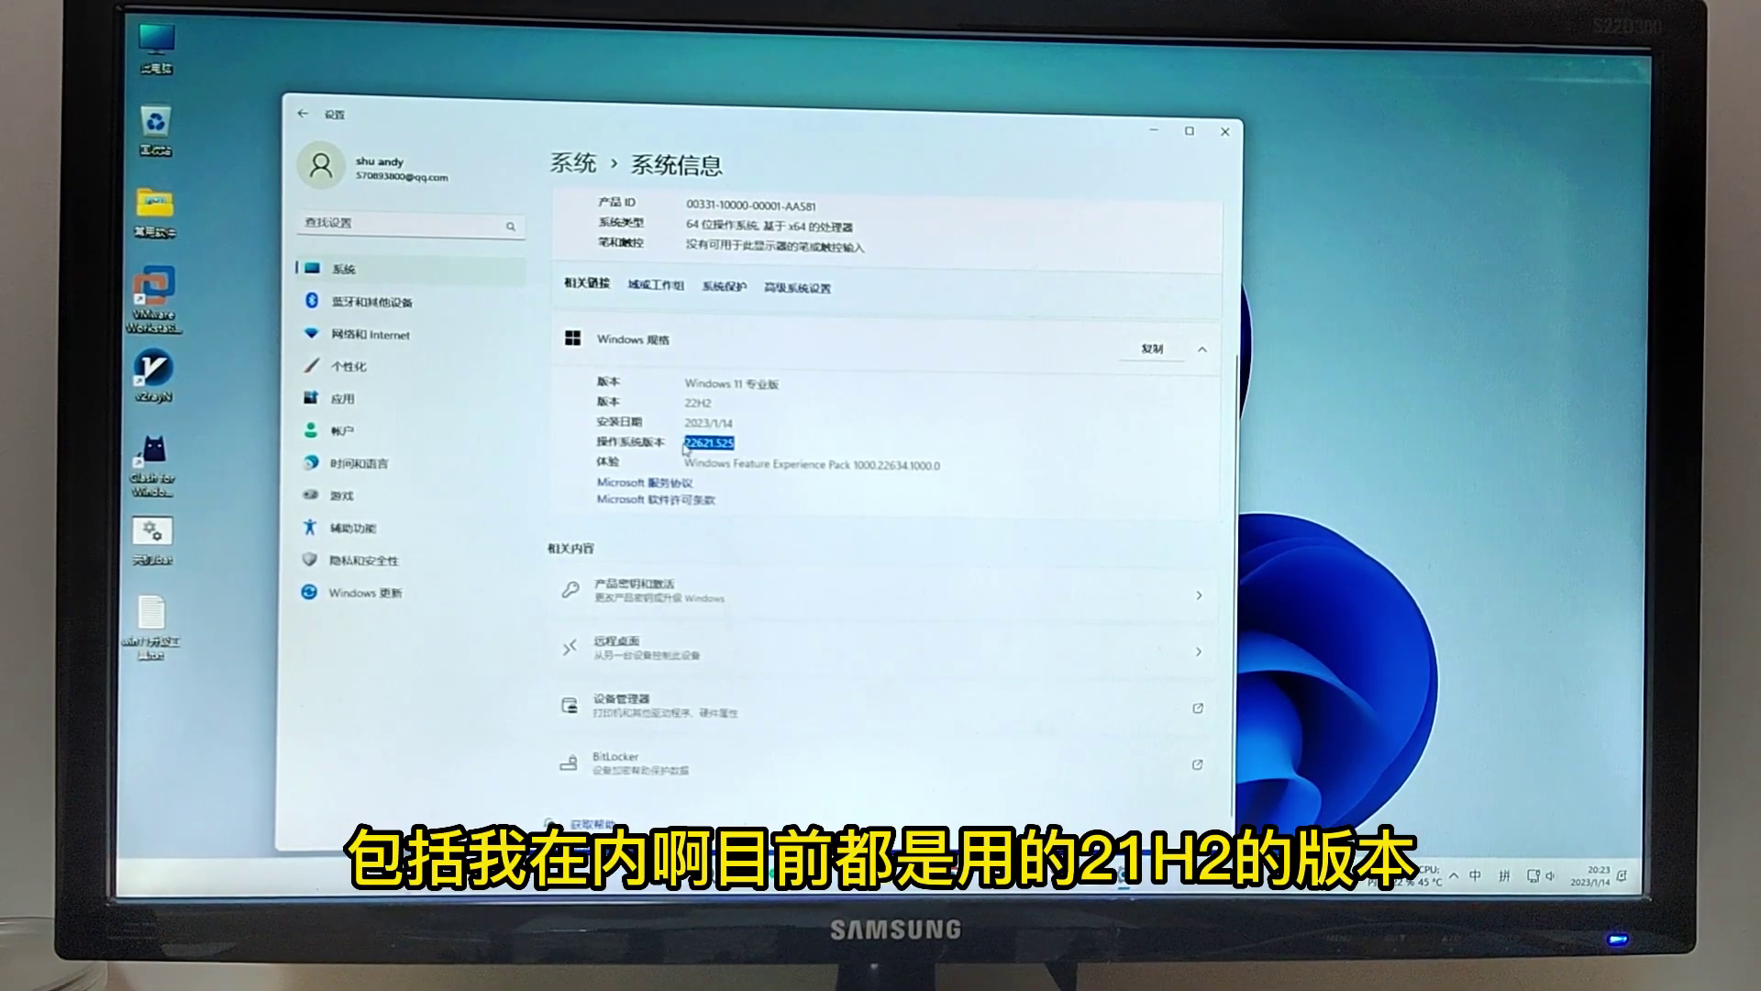
pyautogui.scroll(-1, 854, 423)
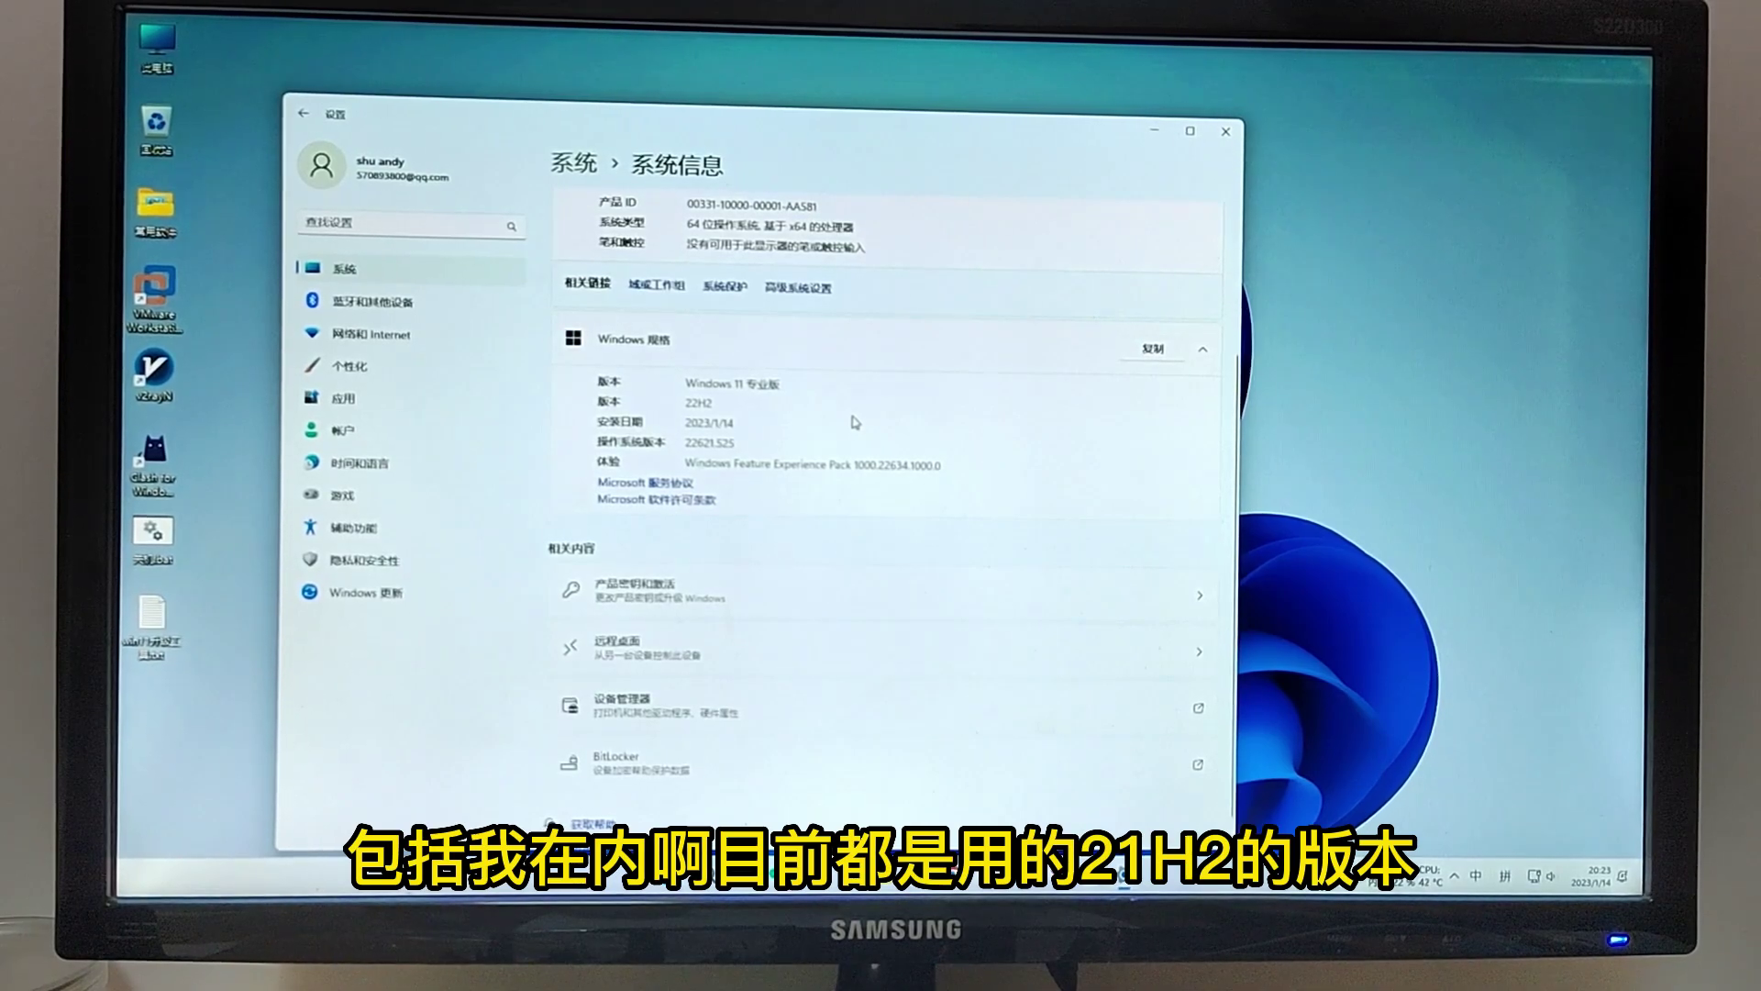
pyautogui.scroll(5, 853, 416)
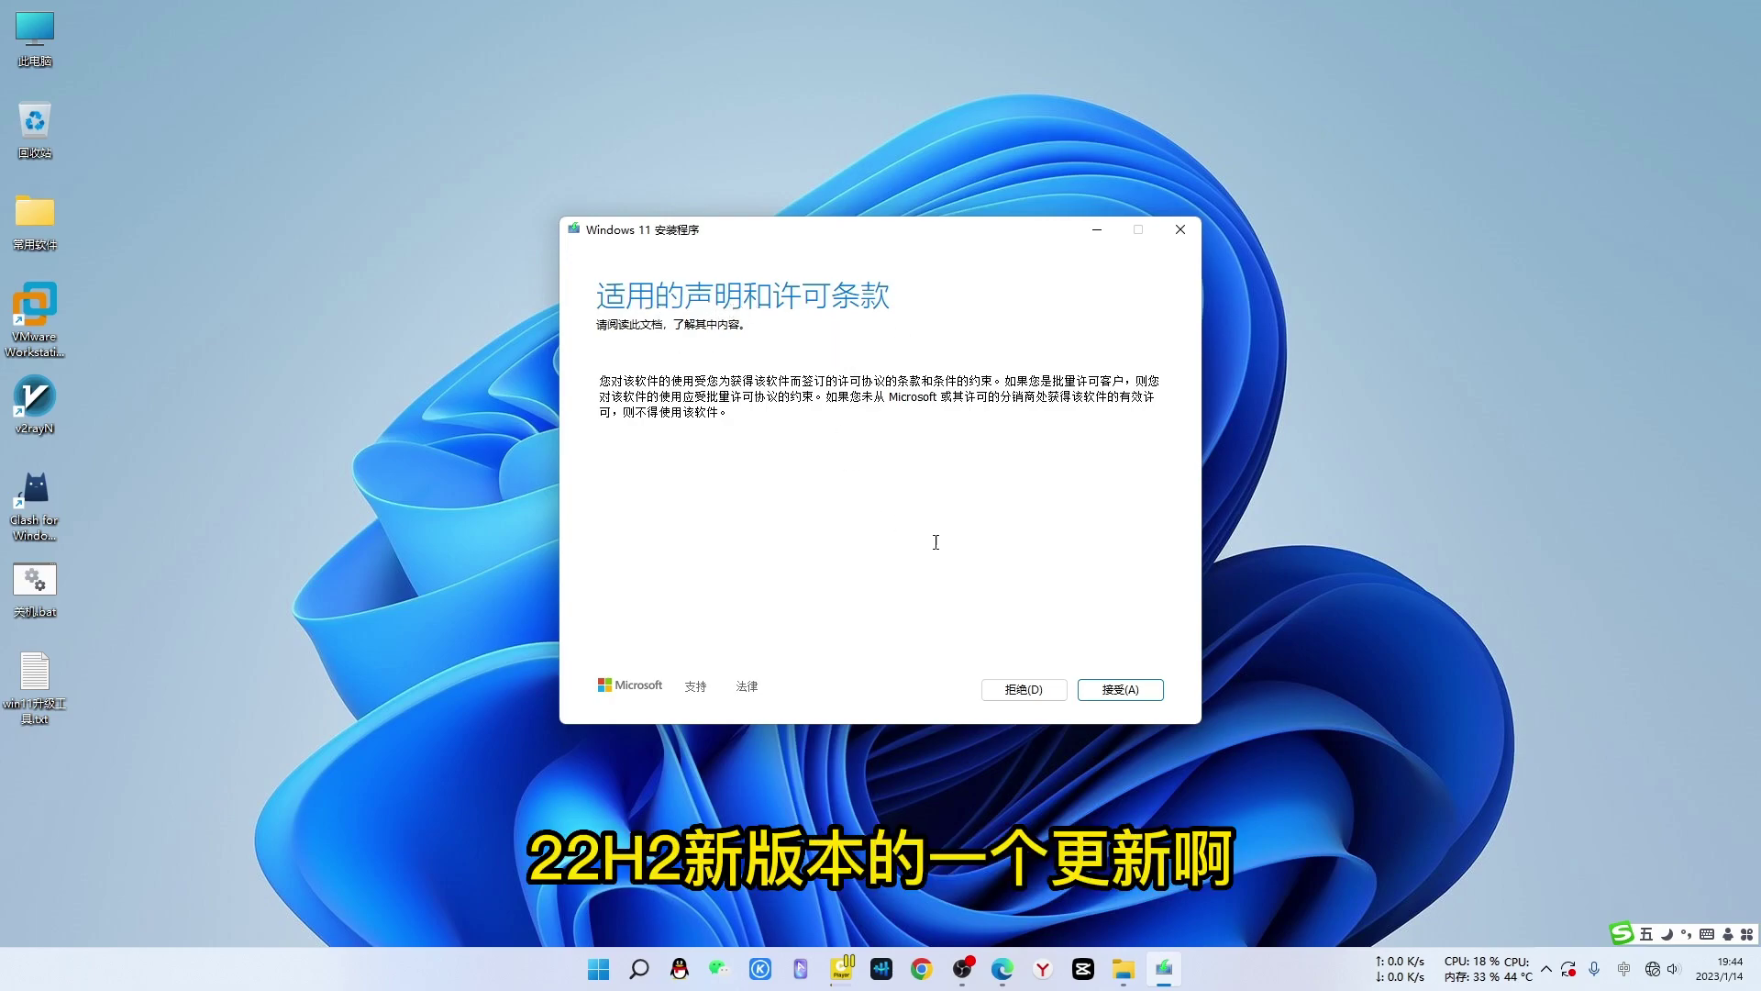
# Accept the applicable notices and license terms in Windows 11 Setup.
pyautogui.click(1114, 692)
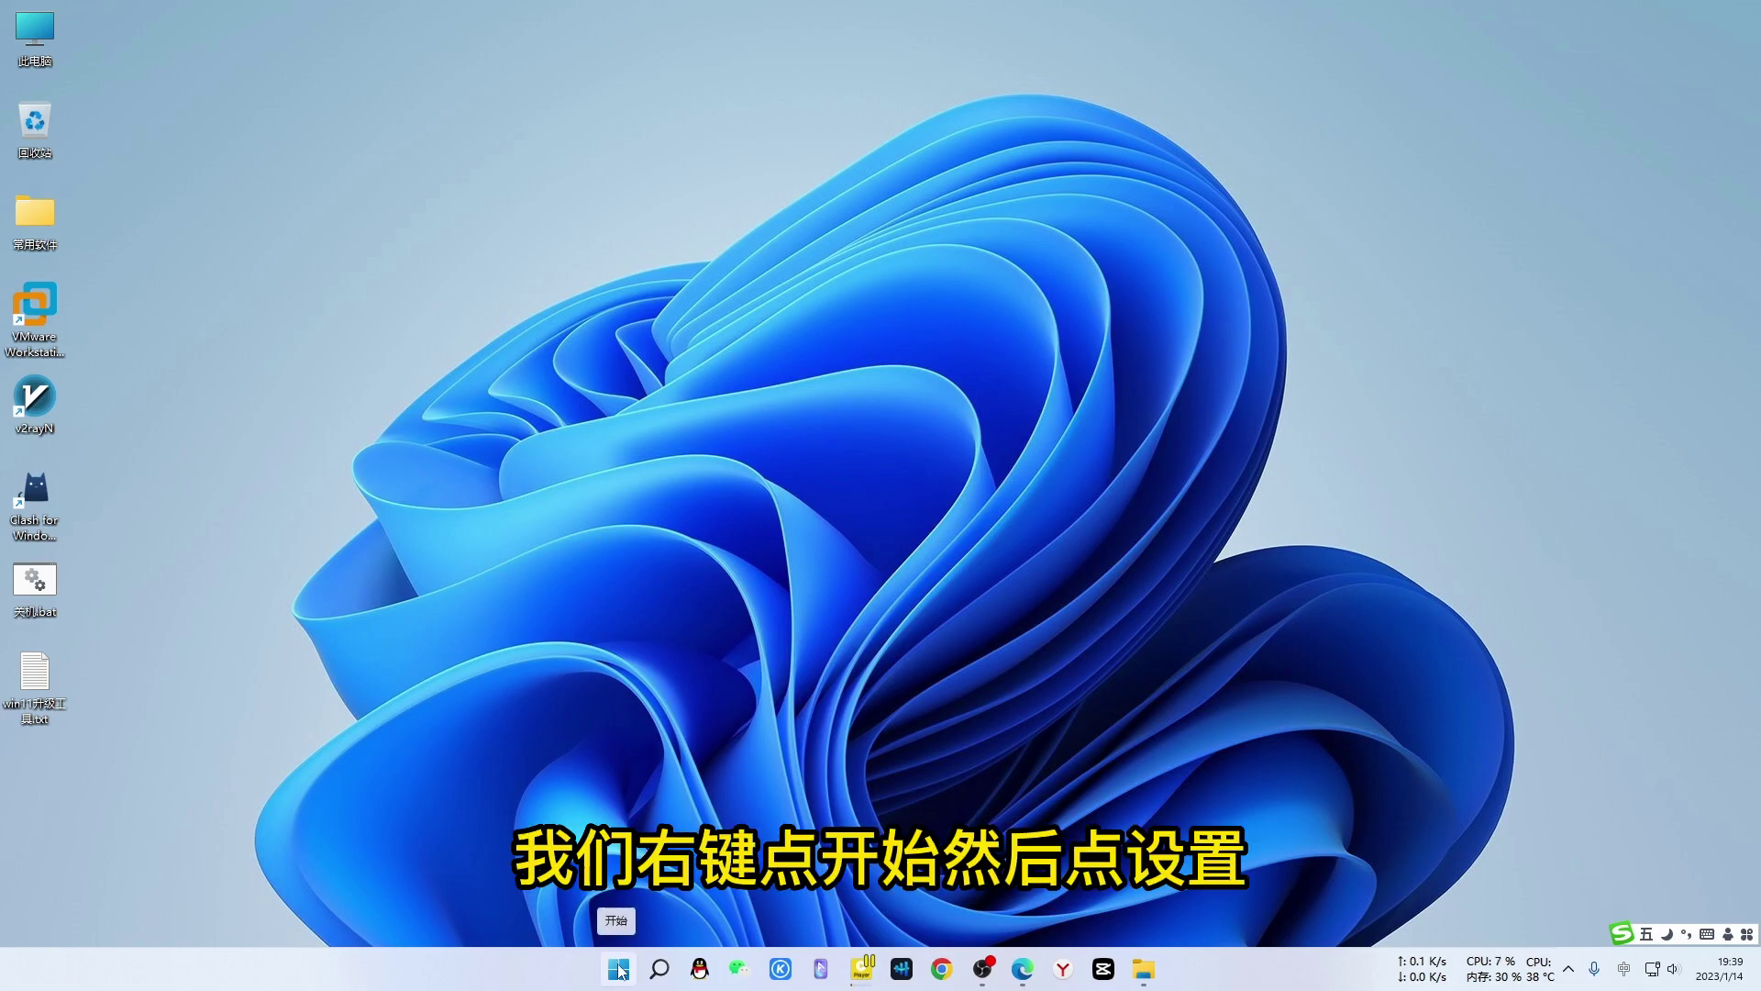
# Open the Windows Update page in Settings and check for available updates.
pyautogui.rightClick(617, 965)
pyautogui.click(579, 781)
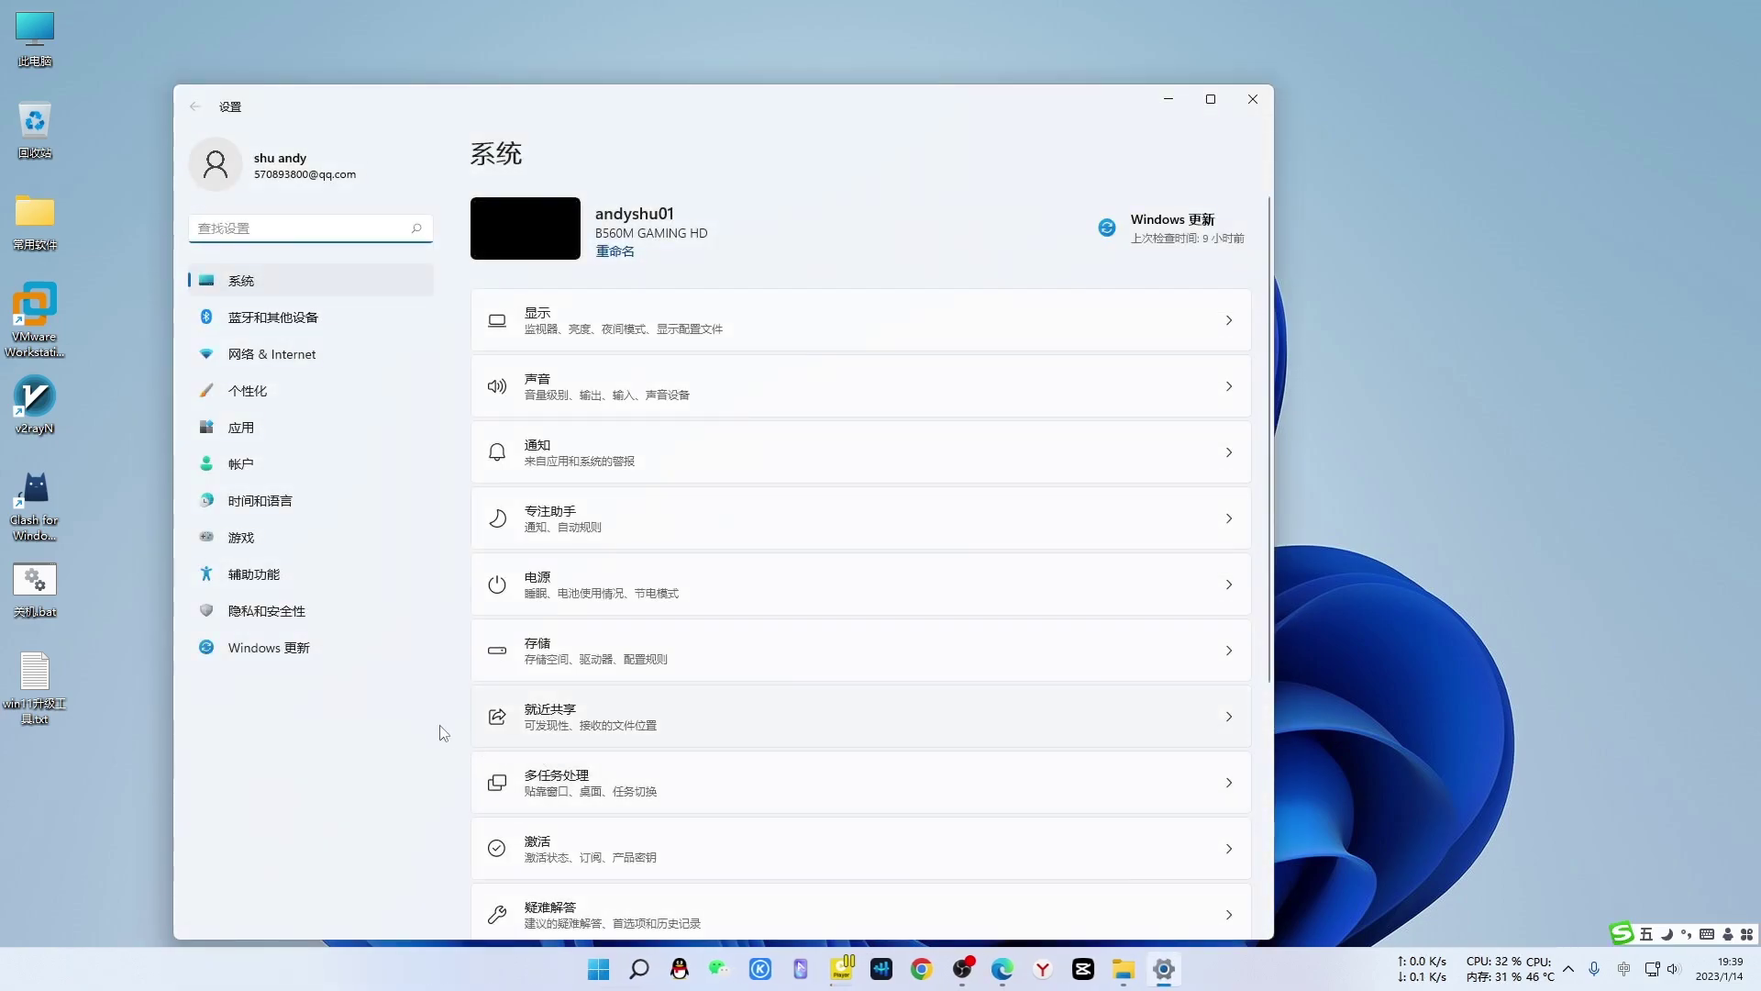
pyautogui.click(265, 651)
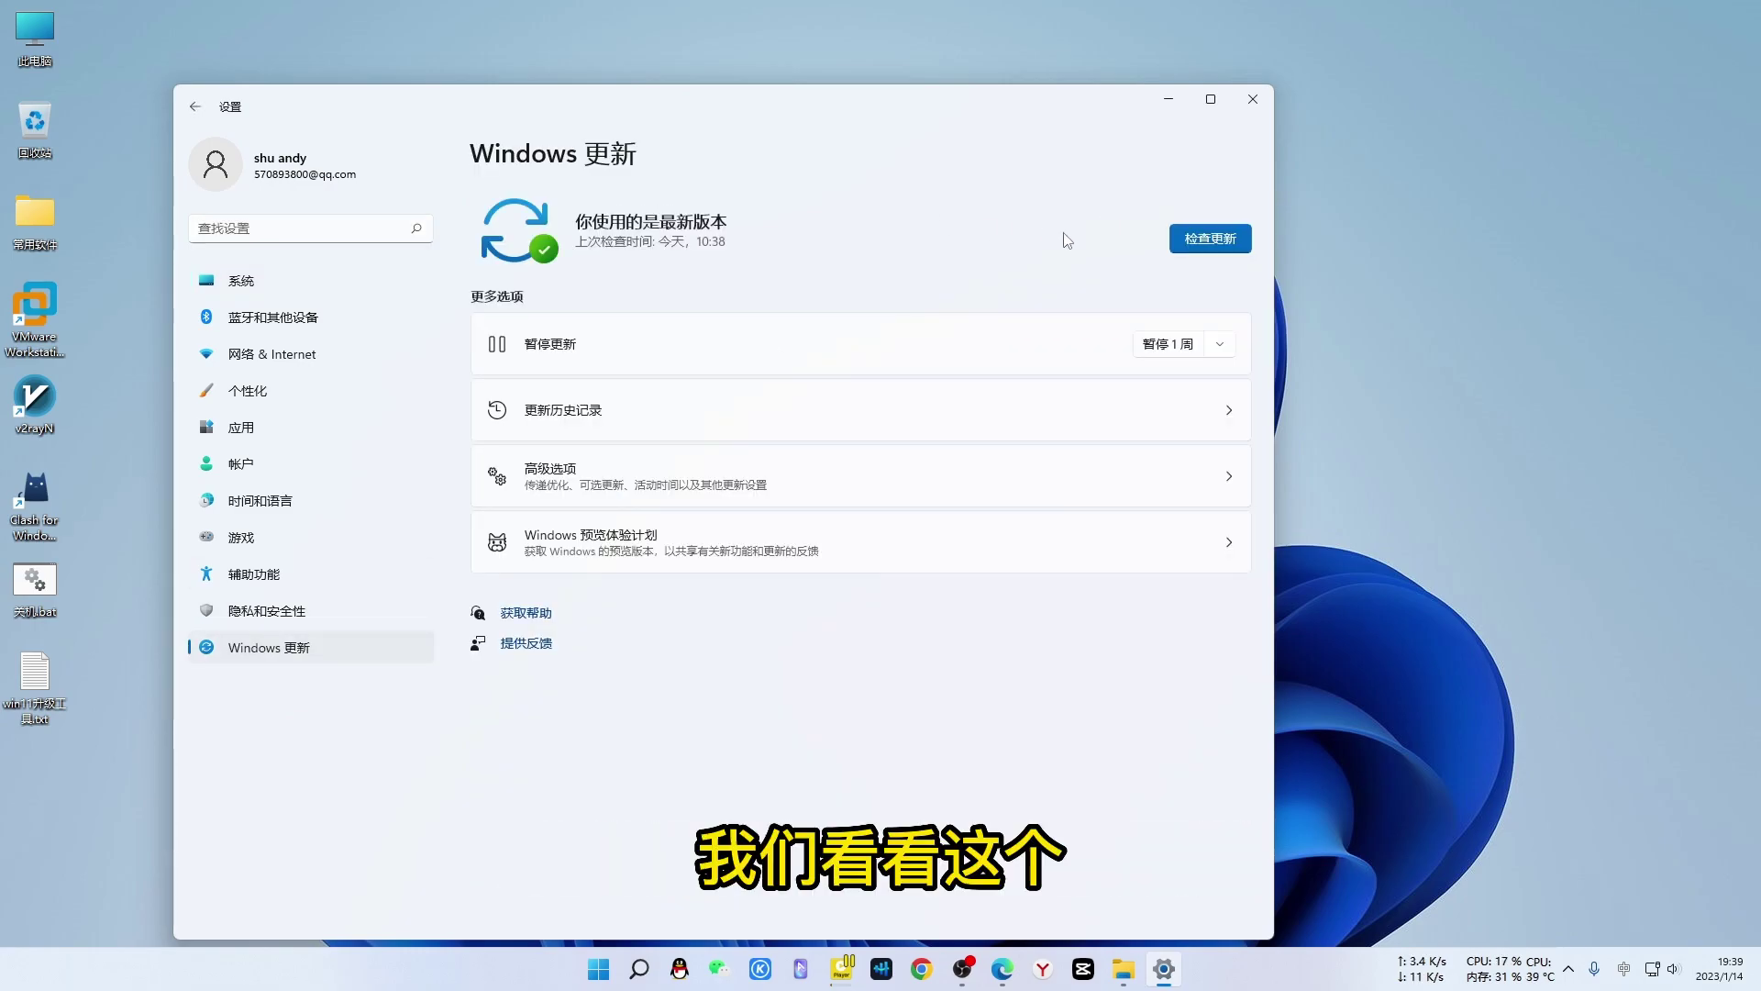
pyautogui.click(1216, 237)
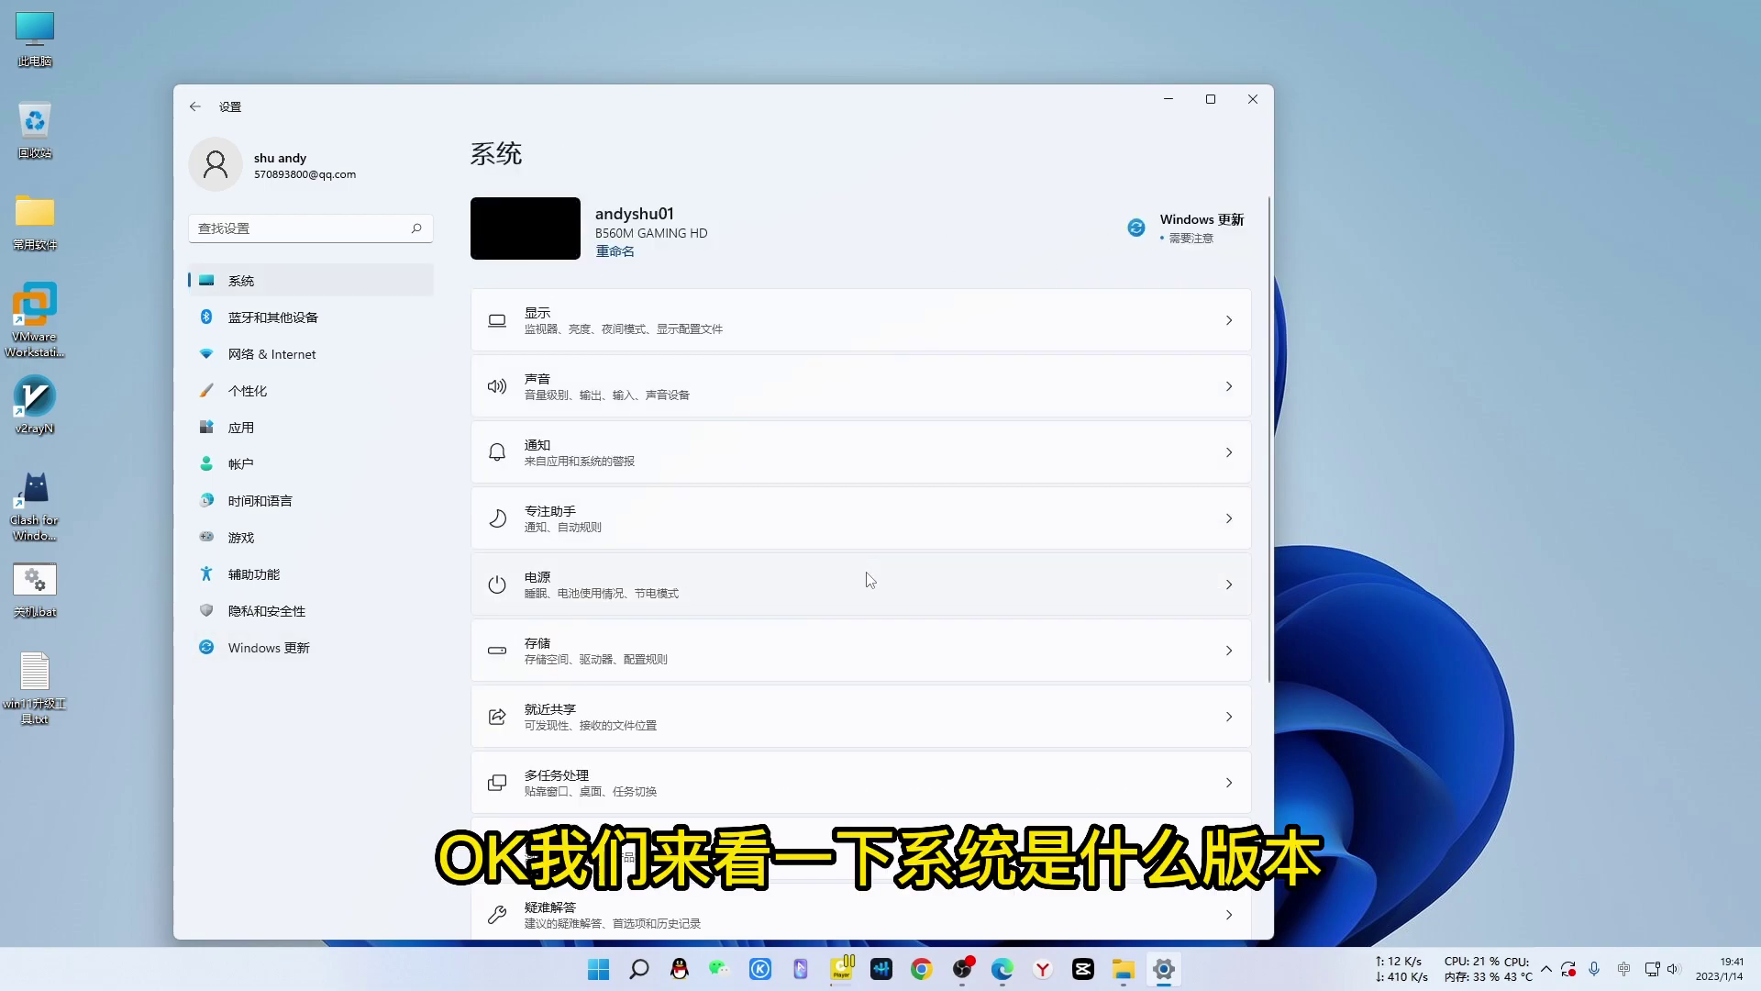
# Examine the Windows edition and version in the Windows specifications on the system's About page.
pyautogui.scroll(-3, 865, 581)
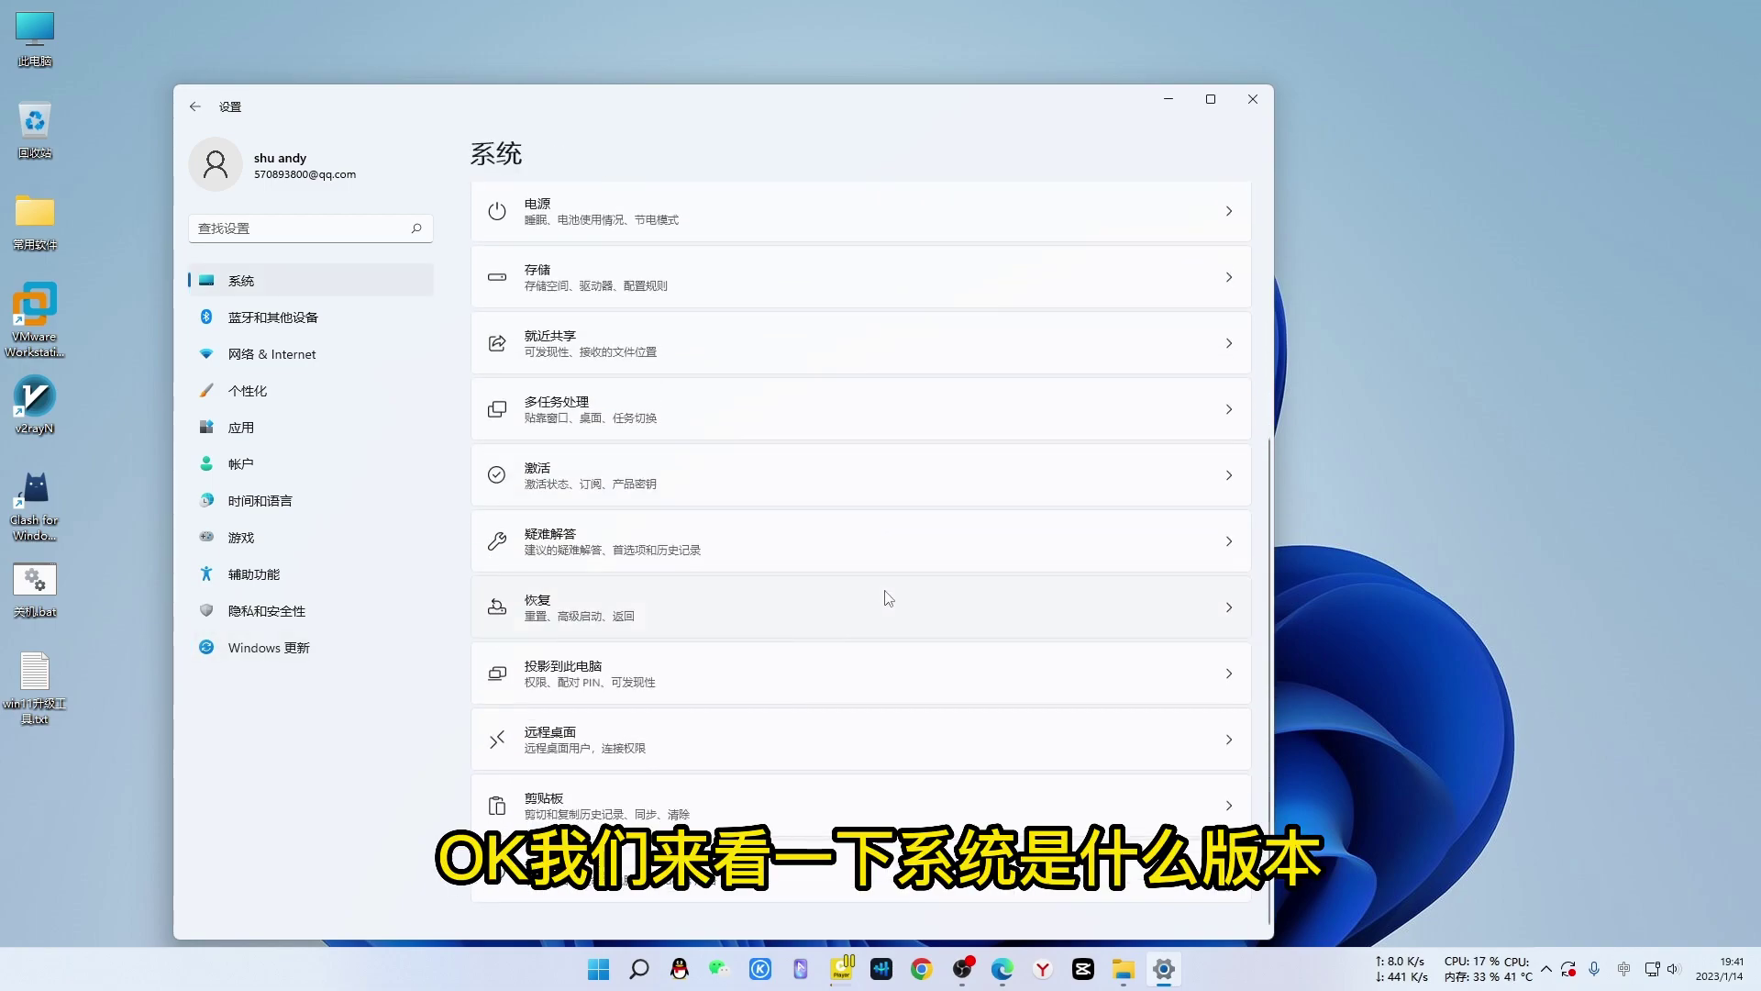
pyautogui.click(653, 886)
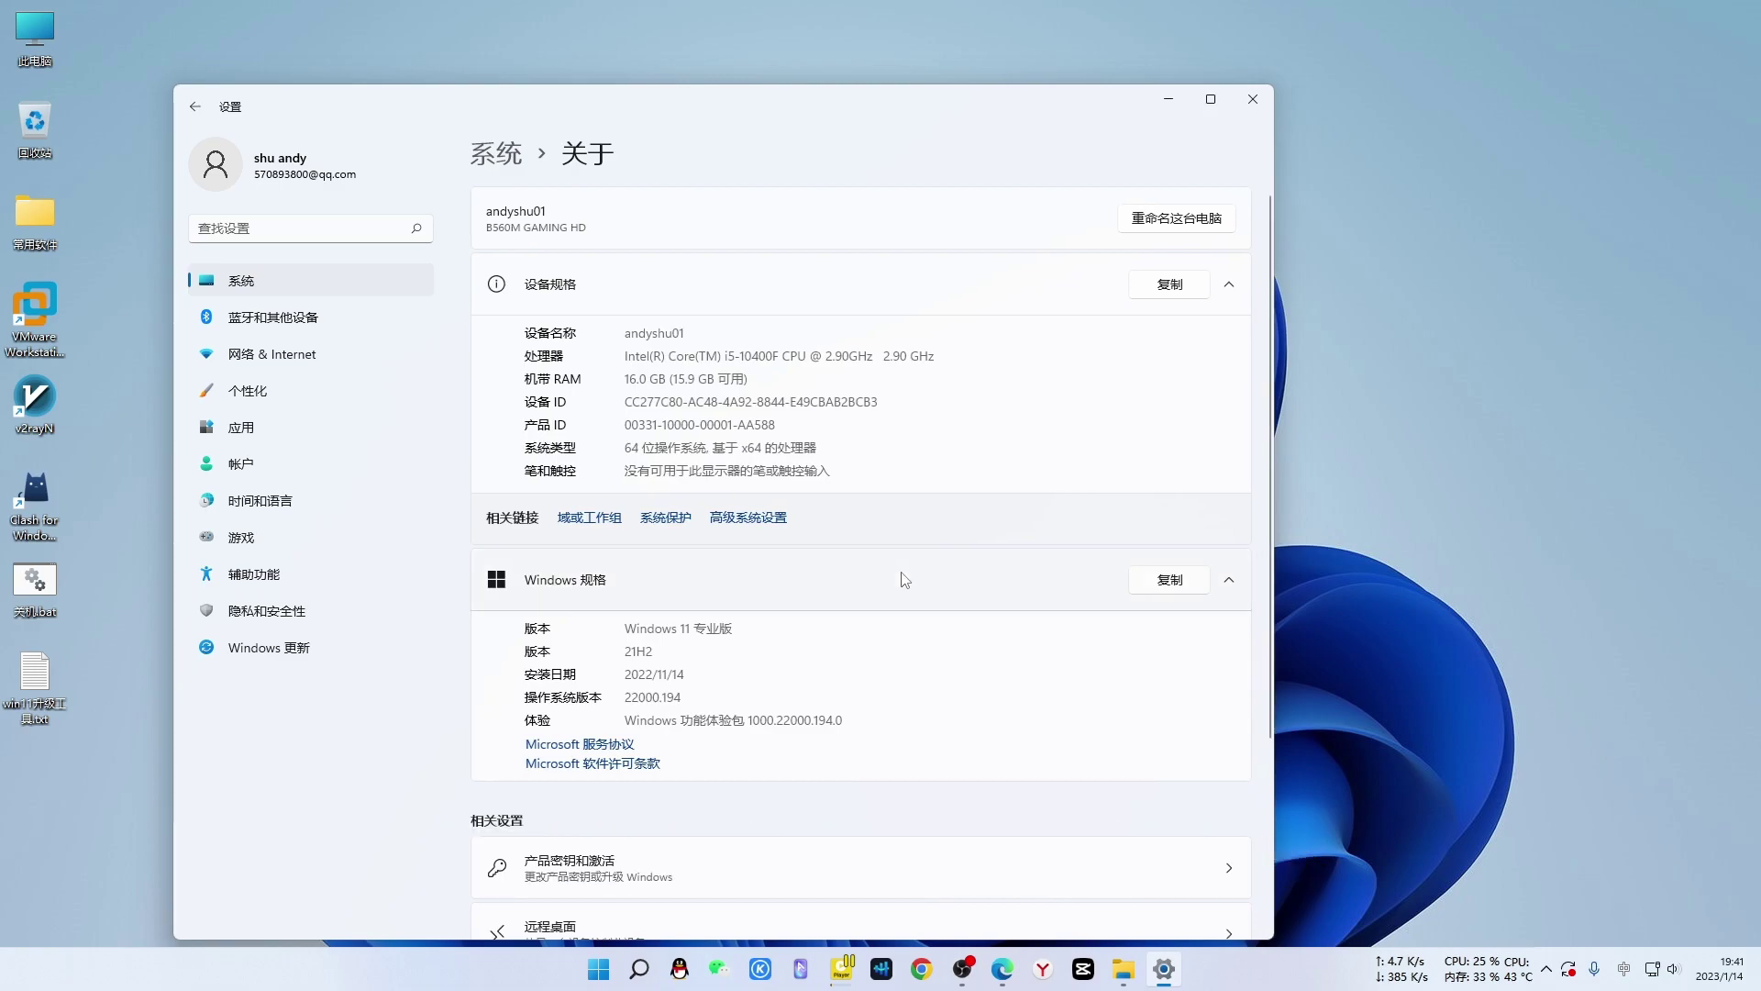
pyautogui.scroll(-3, 901, 569)
pyautogui.scroll(3, 901, 569)
pyautogui.scroll(-1, 899, 562)
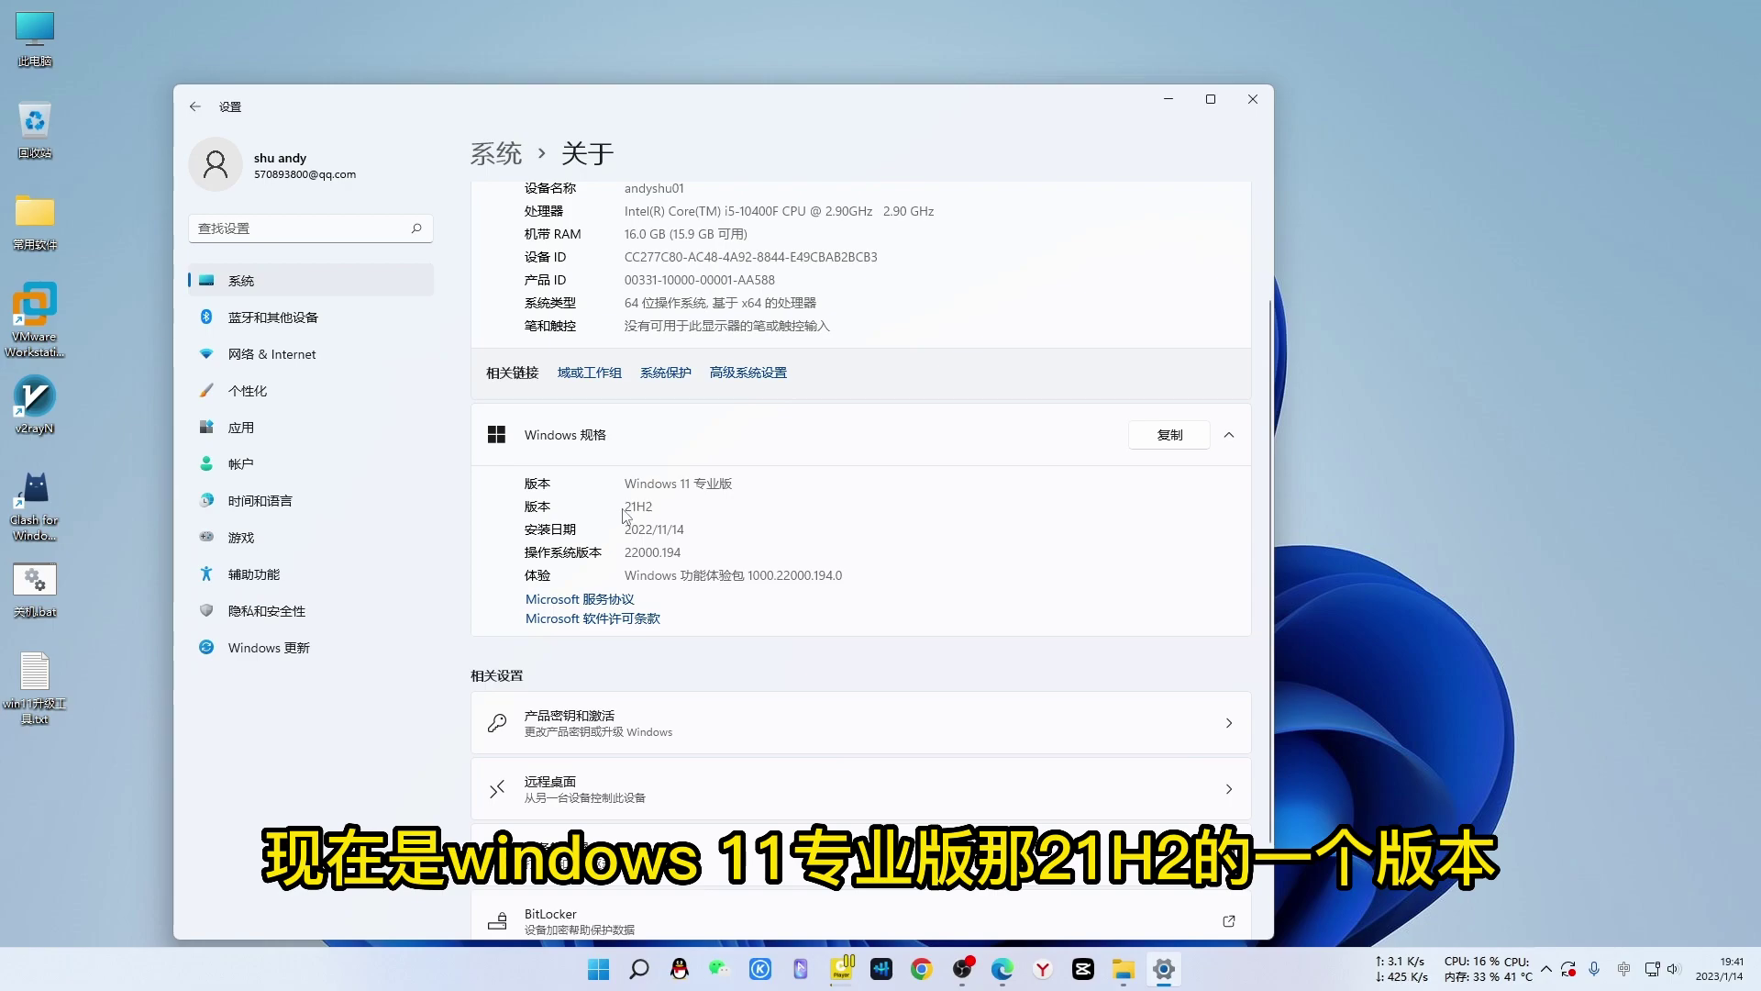
pyautogui.moveTo(662, 512); pyautogui.dragTo(622, 509)
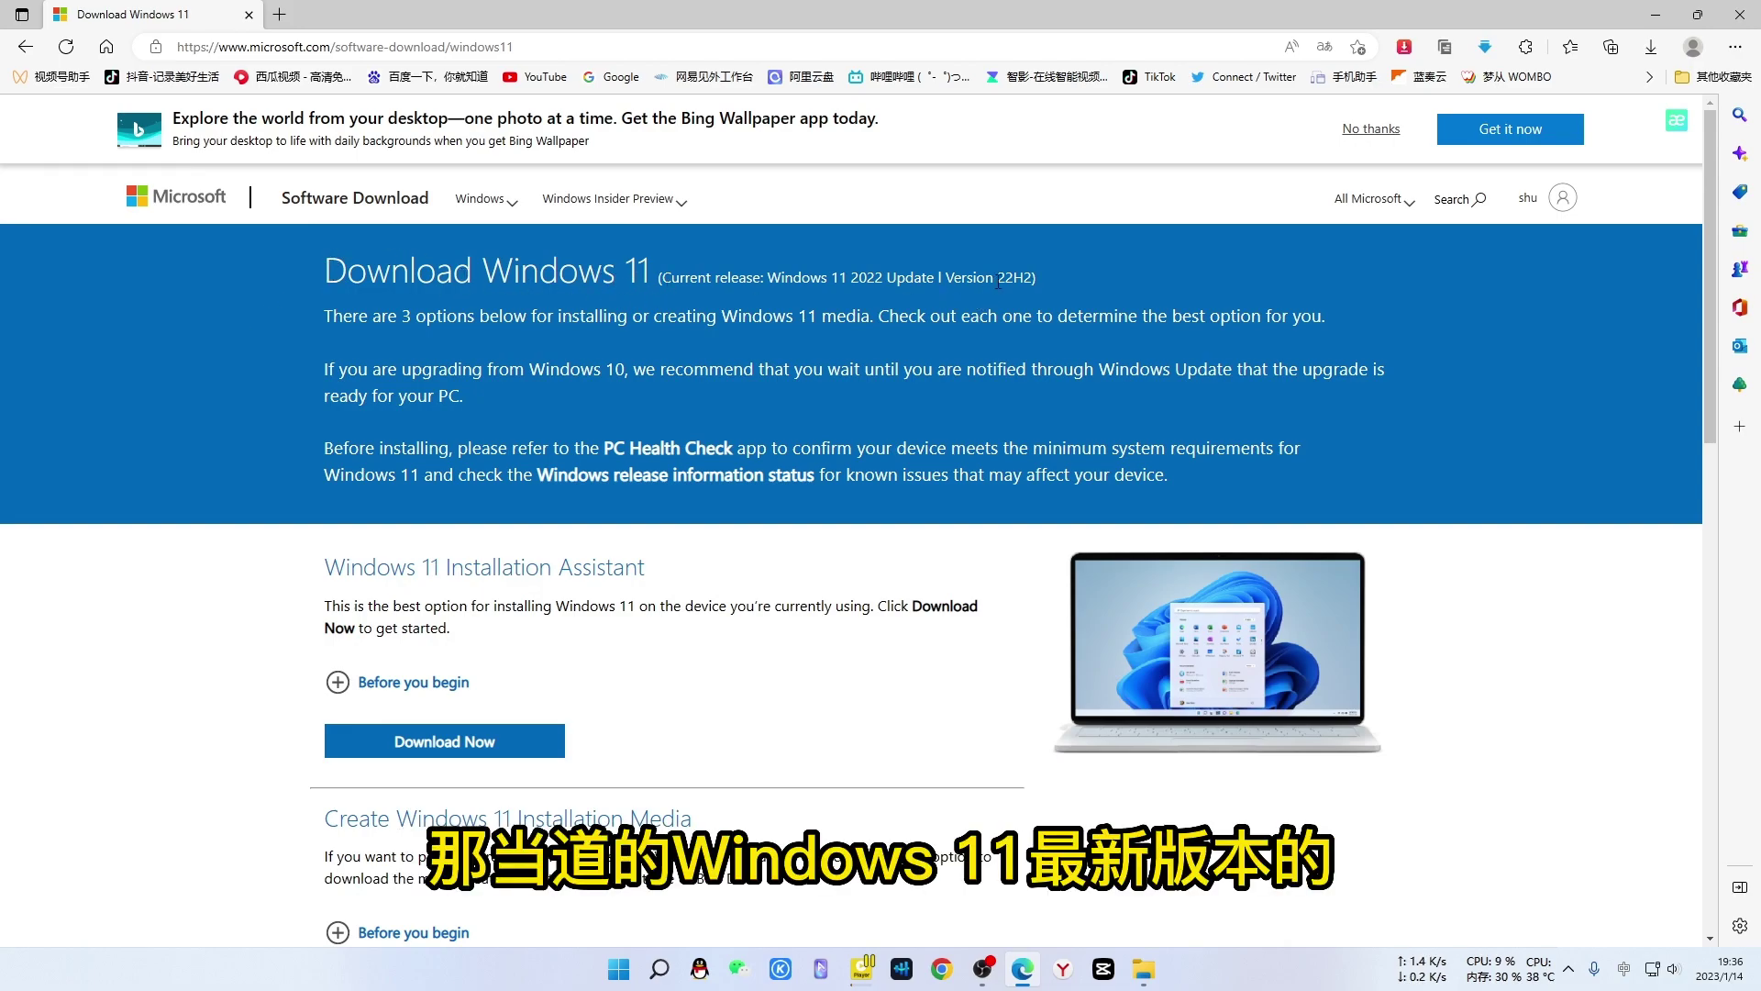
# On Microsoft's Download Windows 11 page, check the current release version and request the Windows 11 (multi-edition ISO) disk image.
pyautogui.moveTo(999, 281); pyautogui.dragTo(1042, 283)
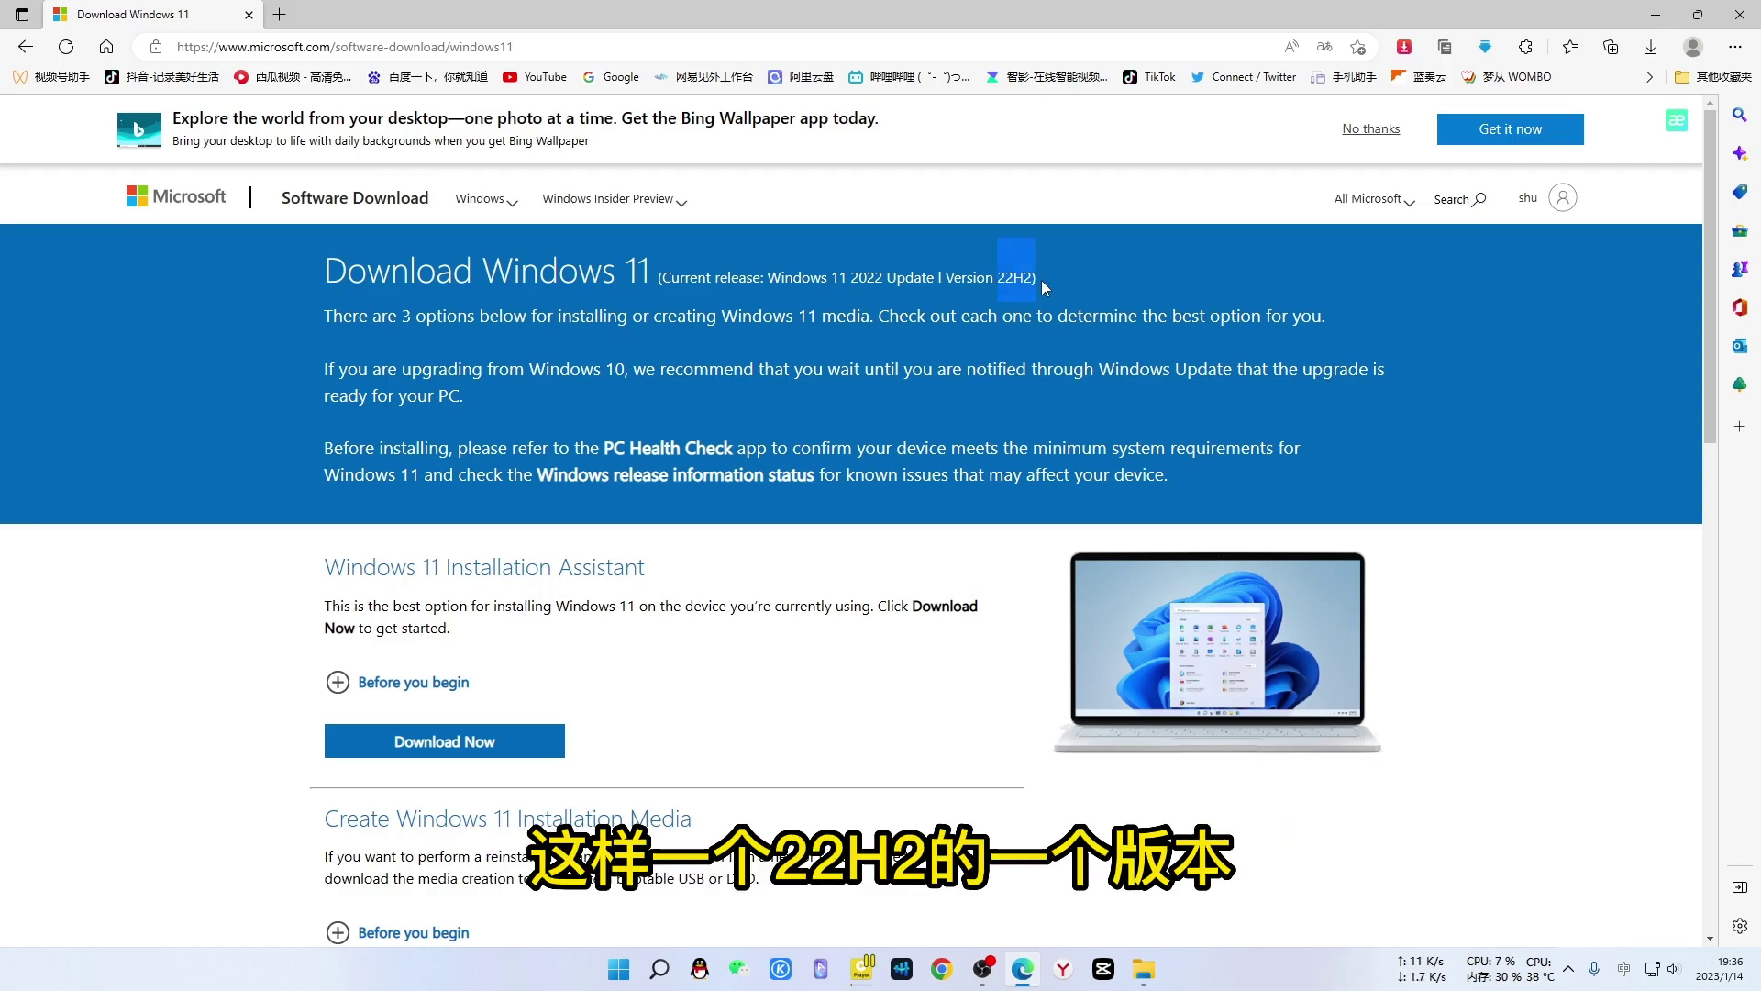
pyautogui.click(1107, 279)
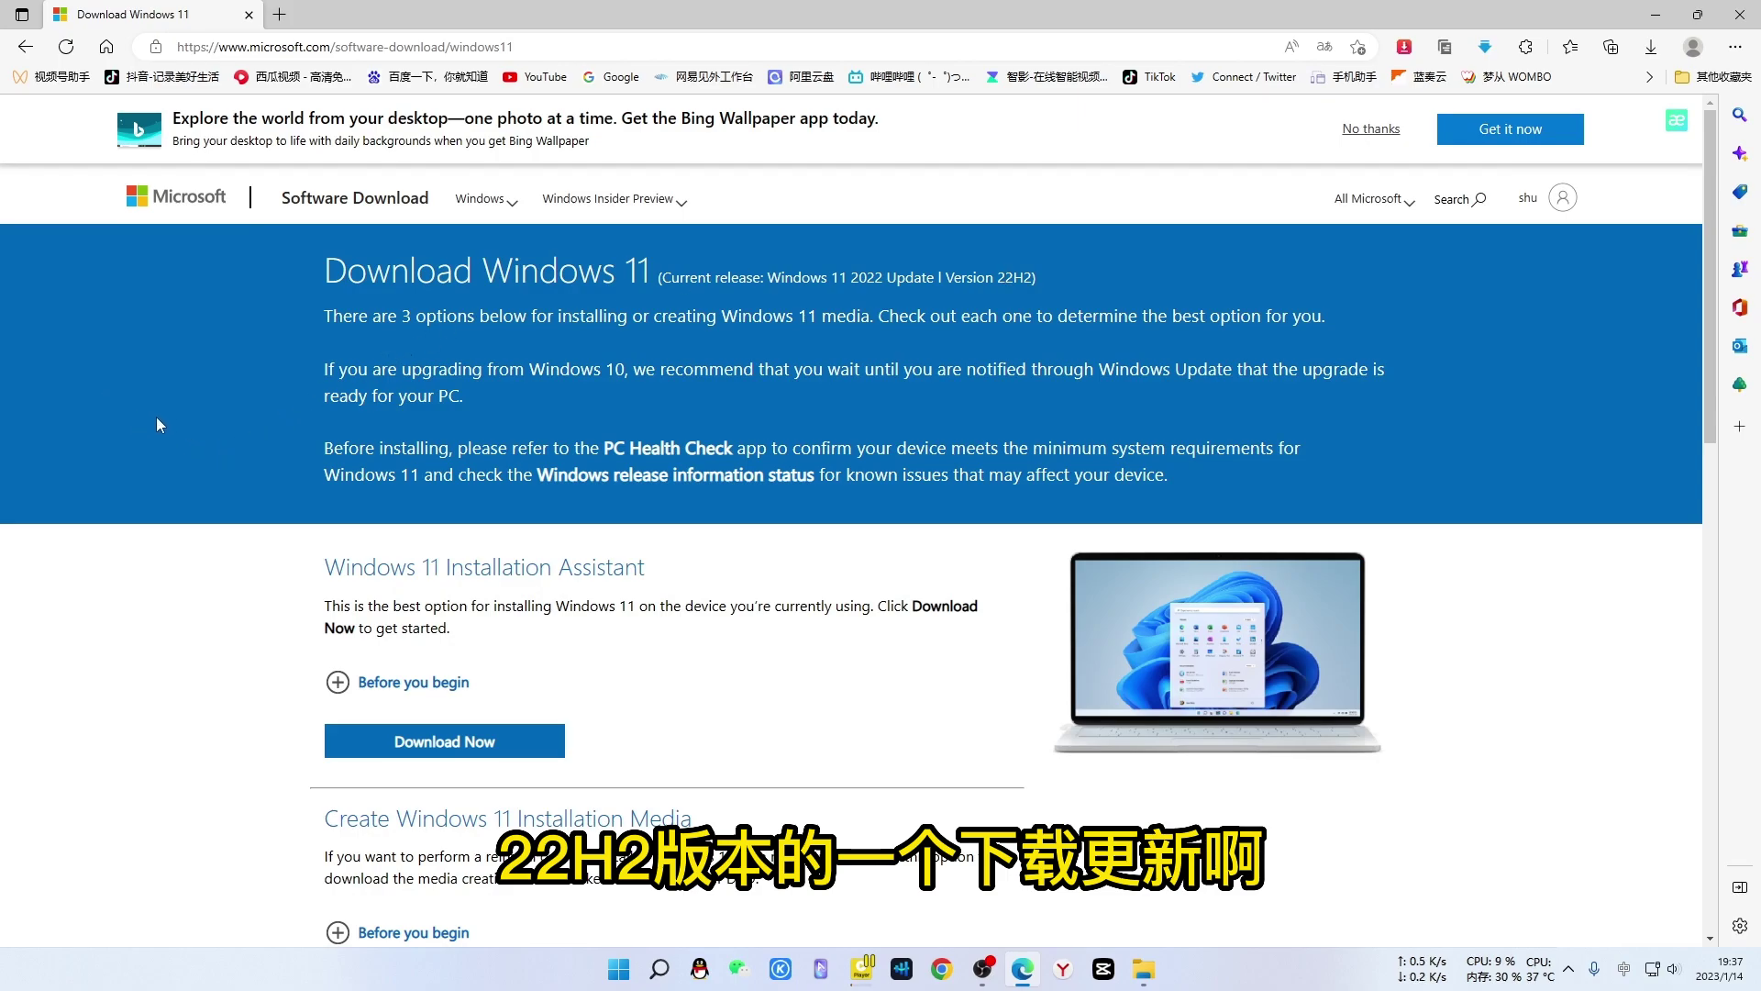
pyautogui.scroll(-4, 157, 425)
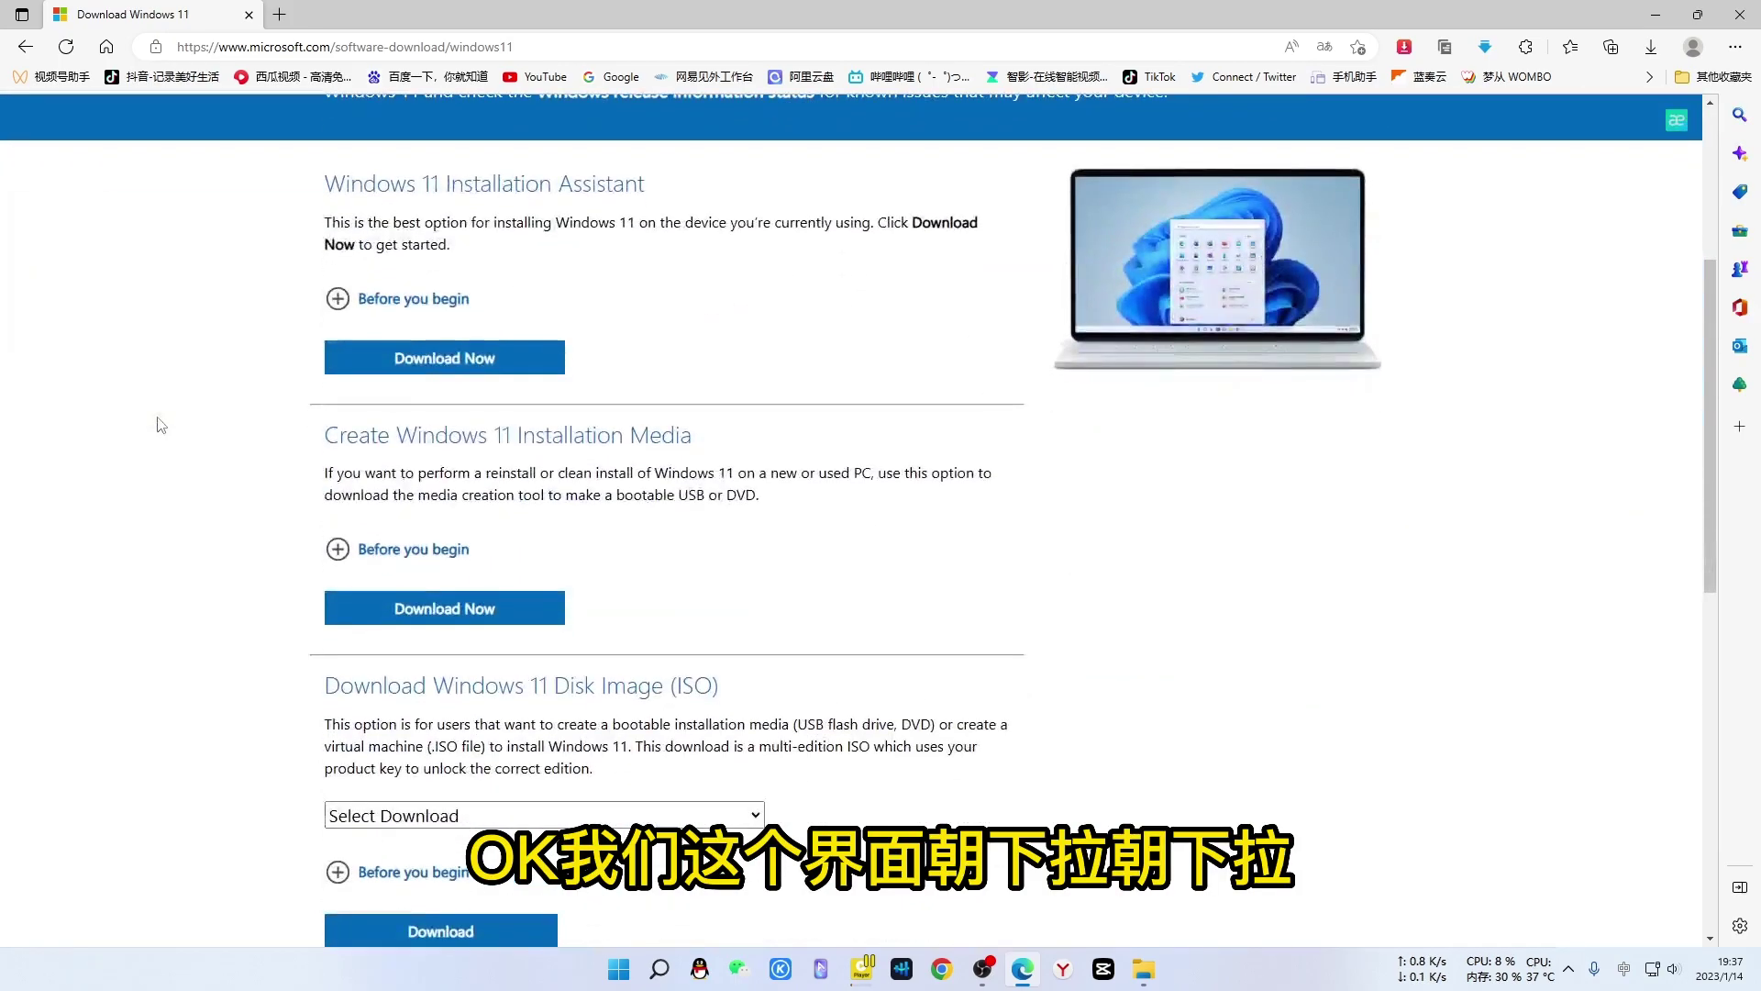
pyautogui.scroll(-4, 157, 425)
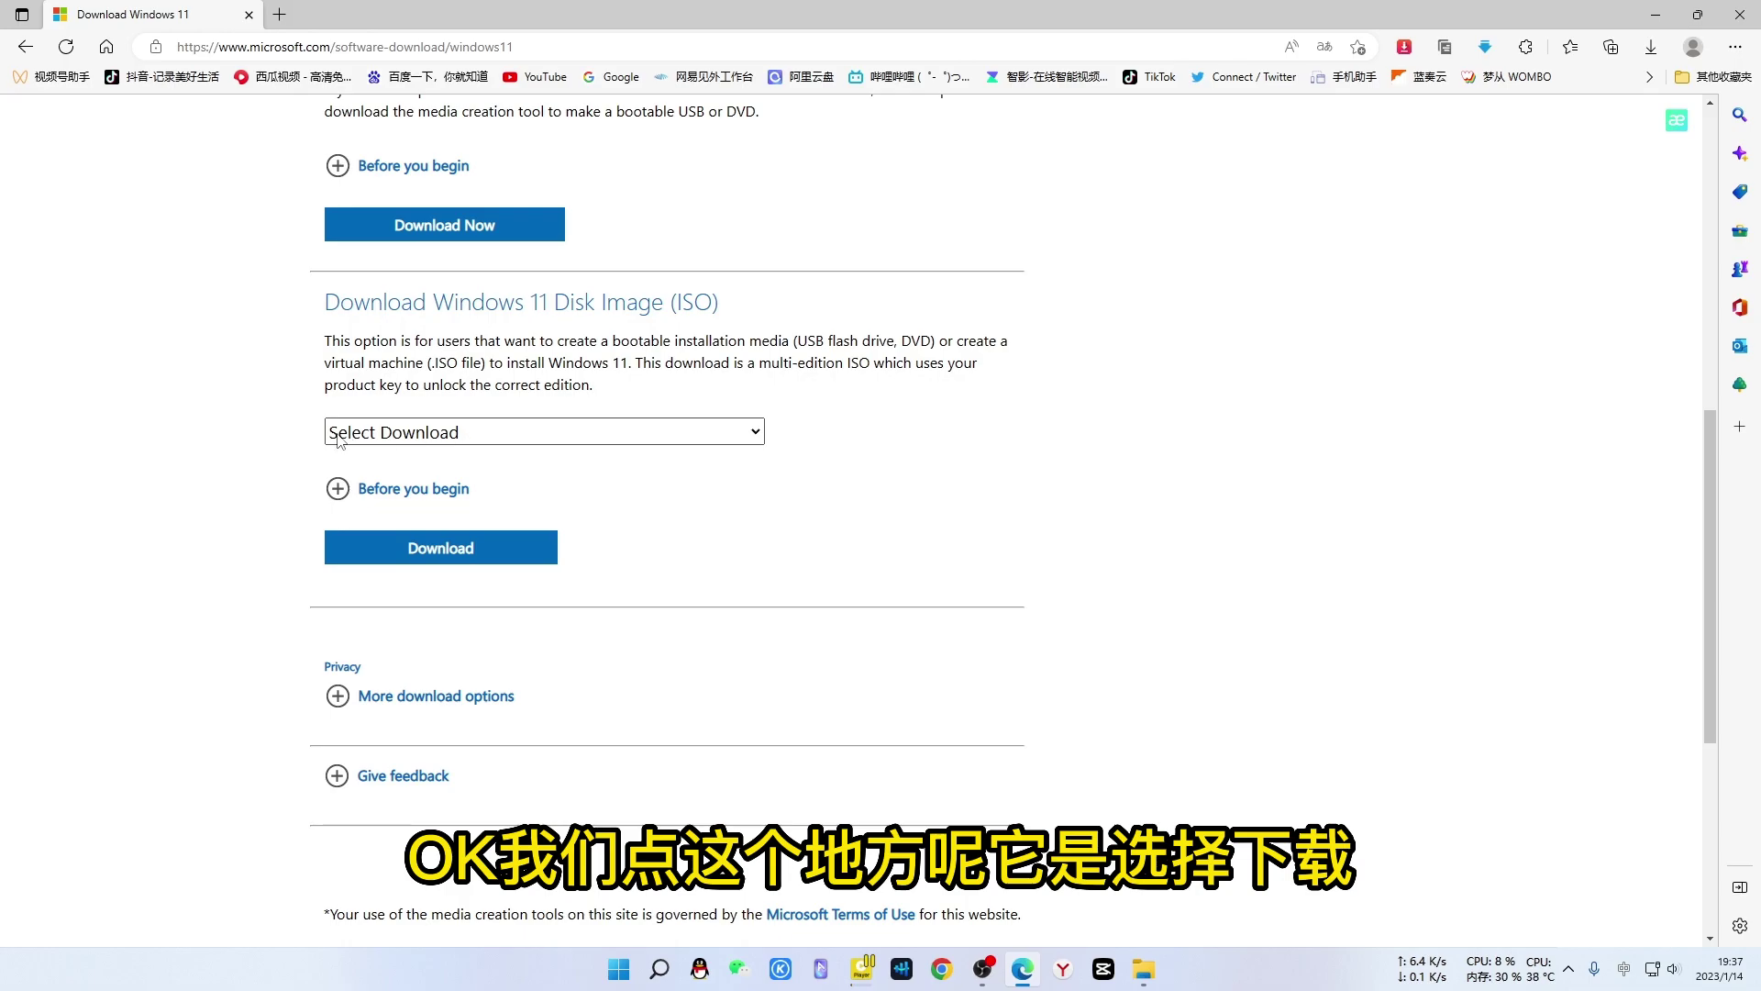
pyautogui.click(554, 437)
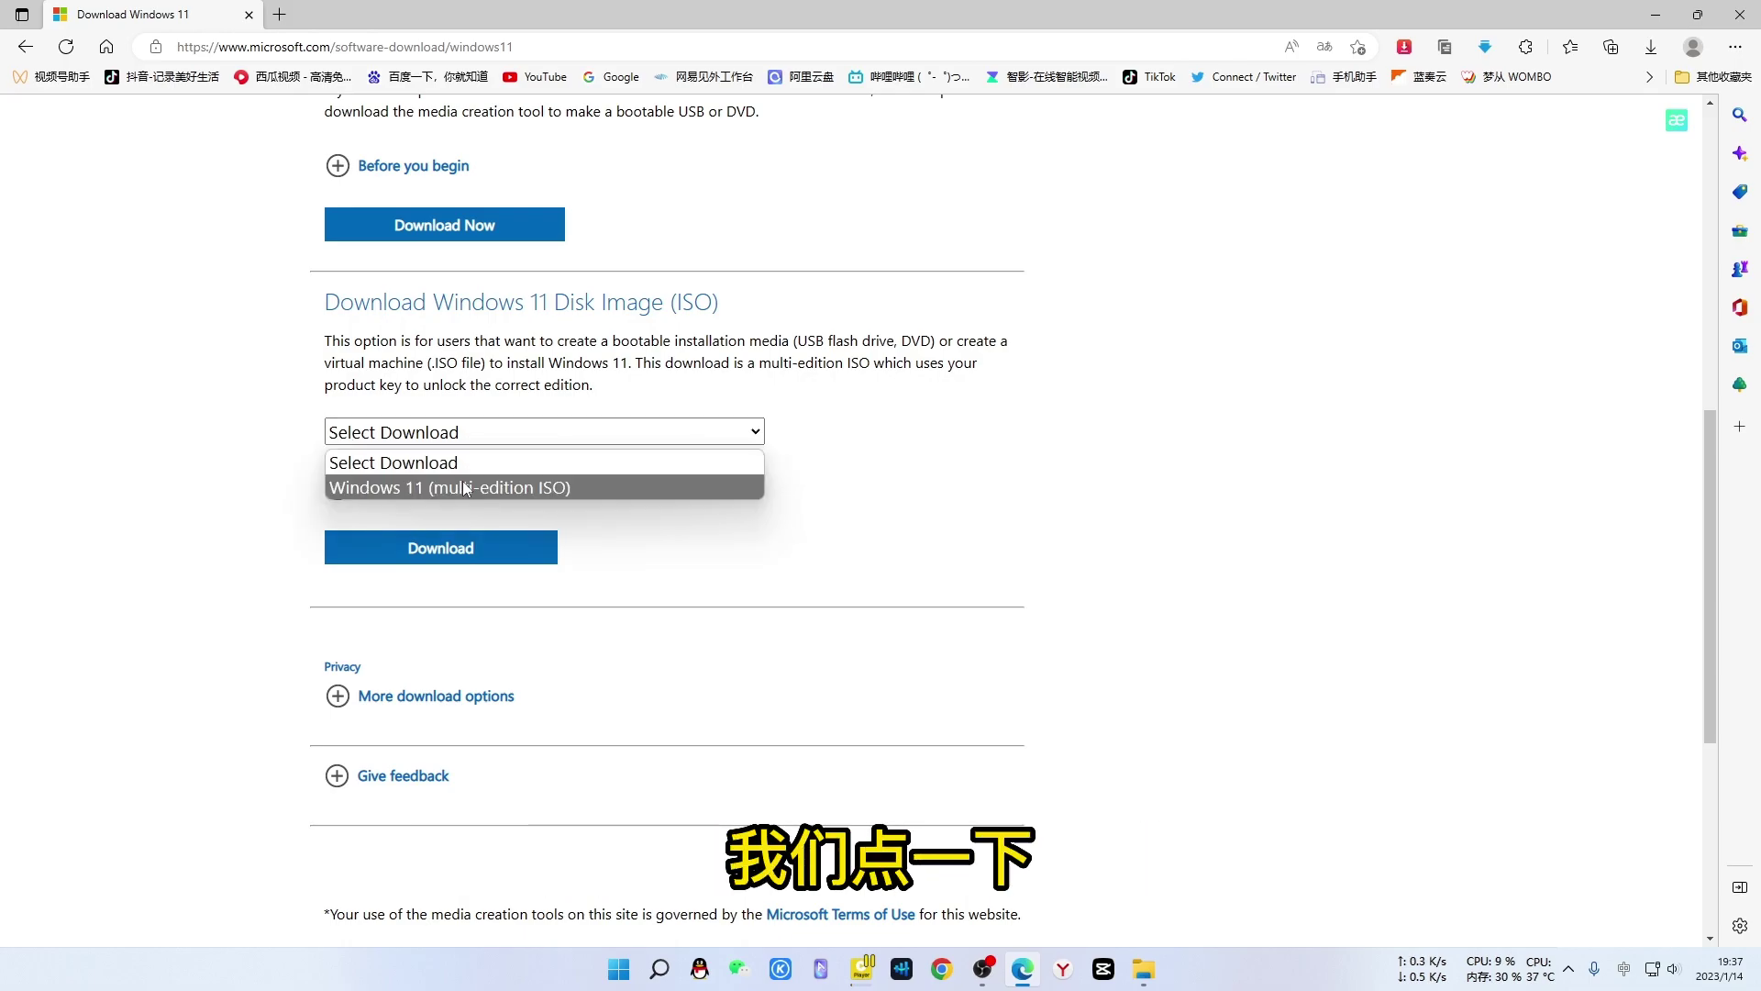
pyautogui.click(388, 487)
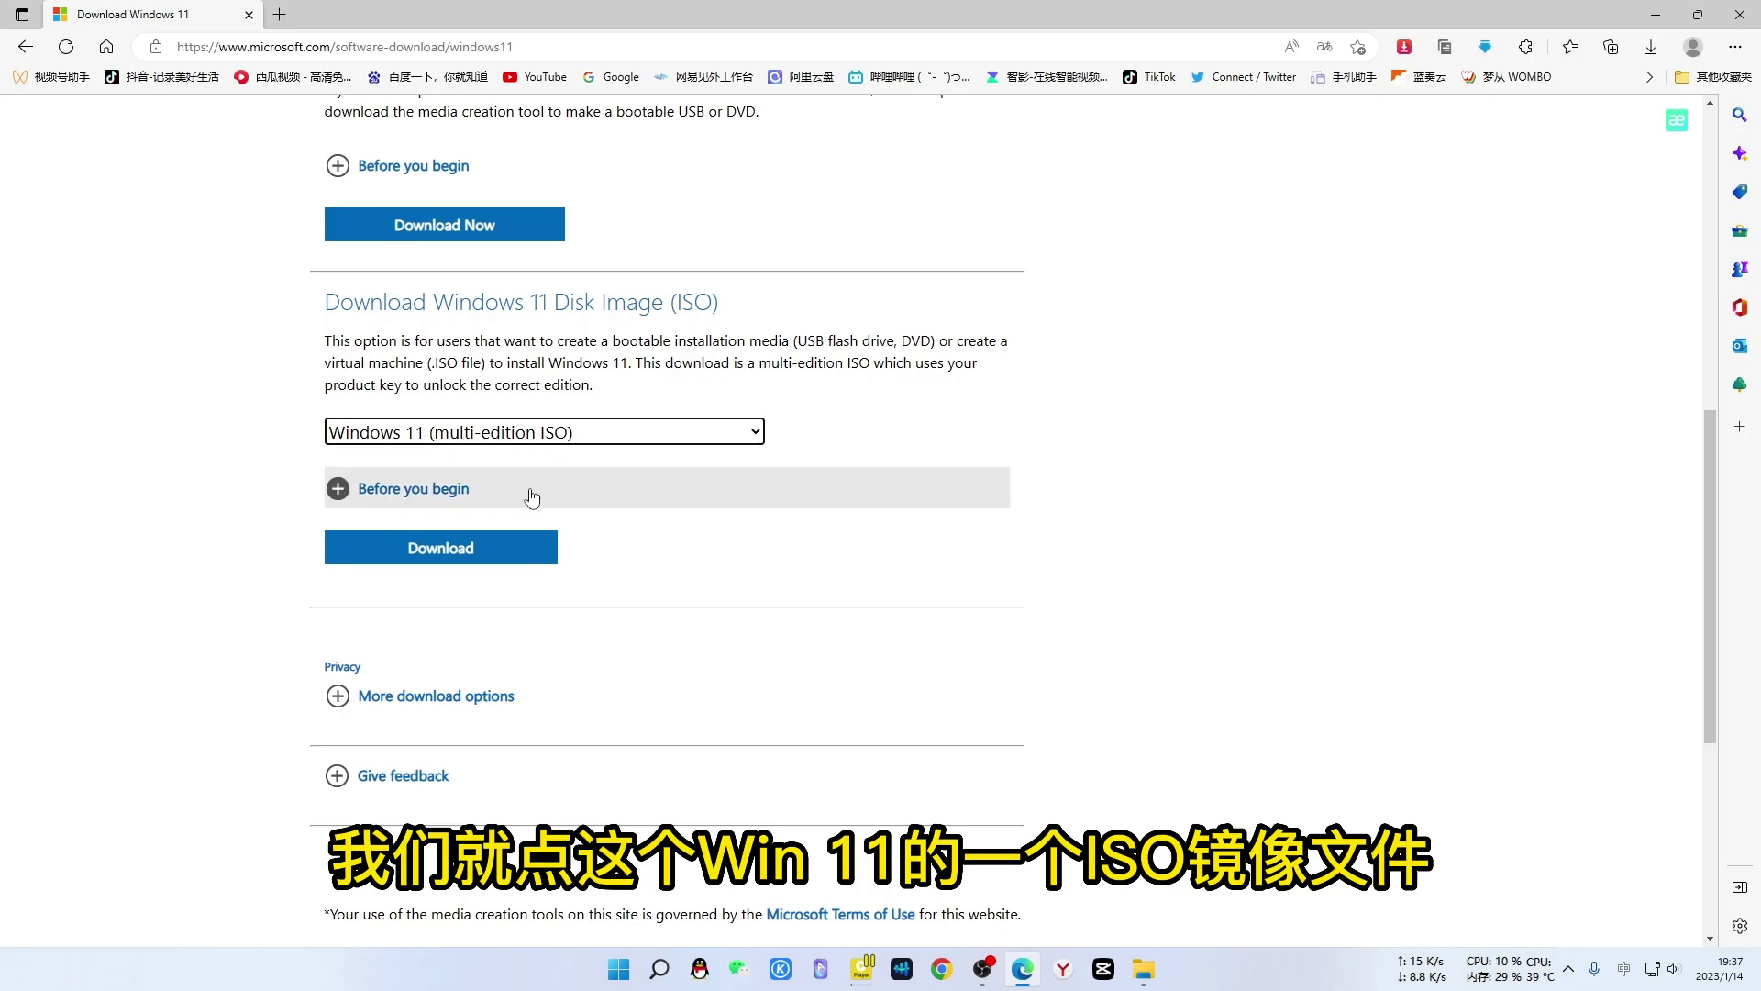
pyautogui.click(449, 554)
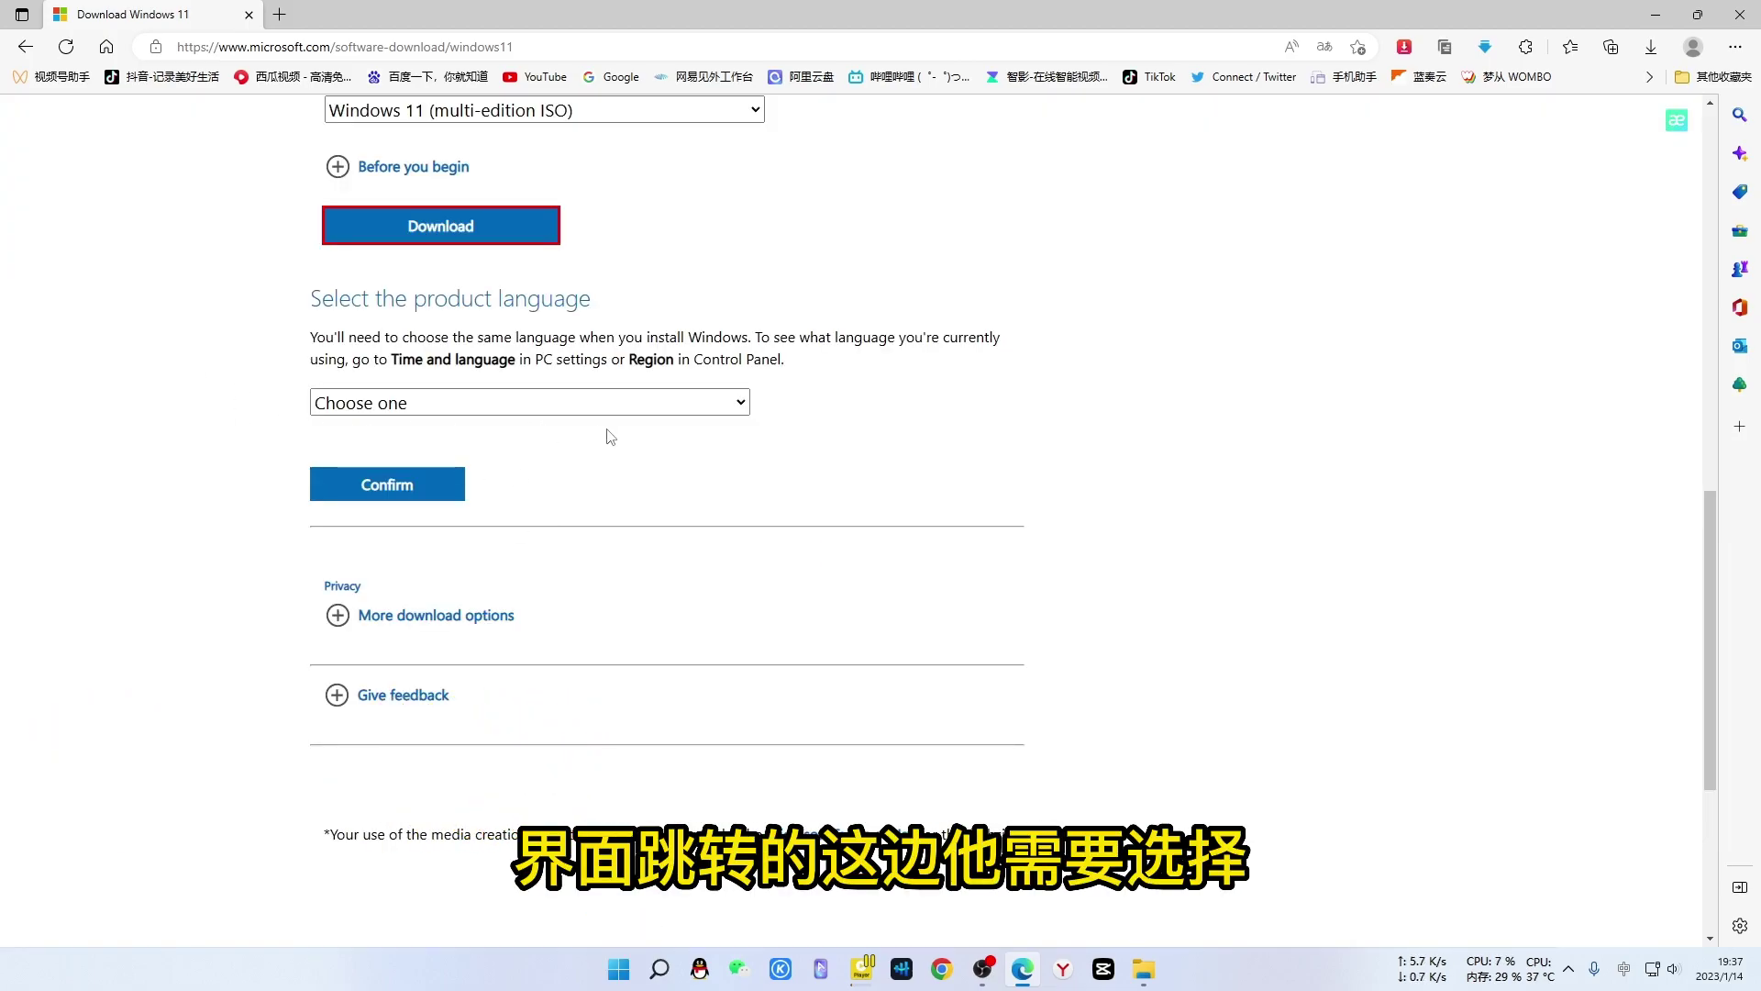
# Confirm Chinese Simplified as the product language and start the 64-bit ISO download.
pyautogui.click(537, 409)
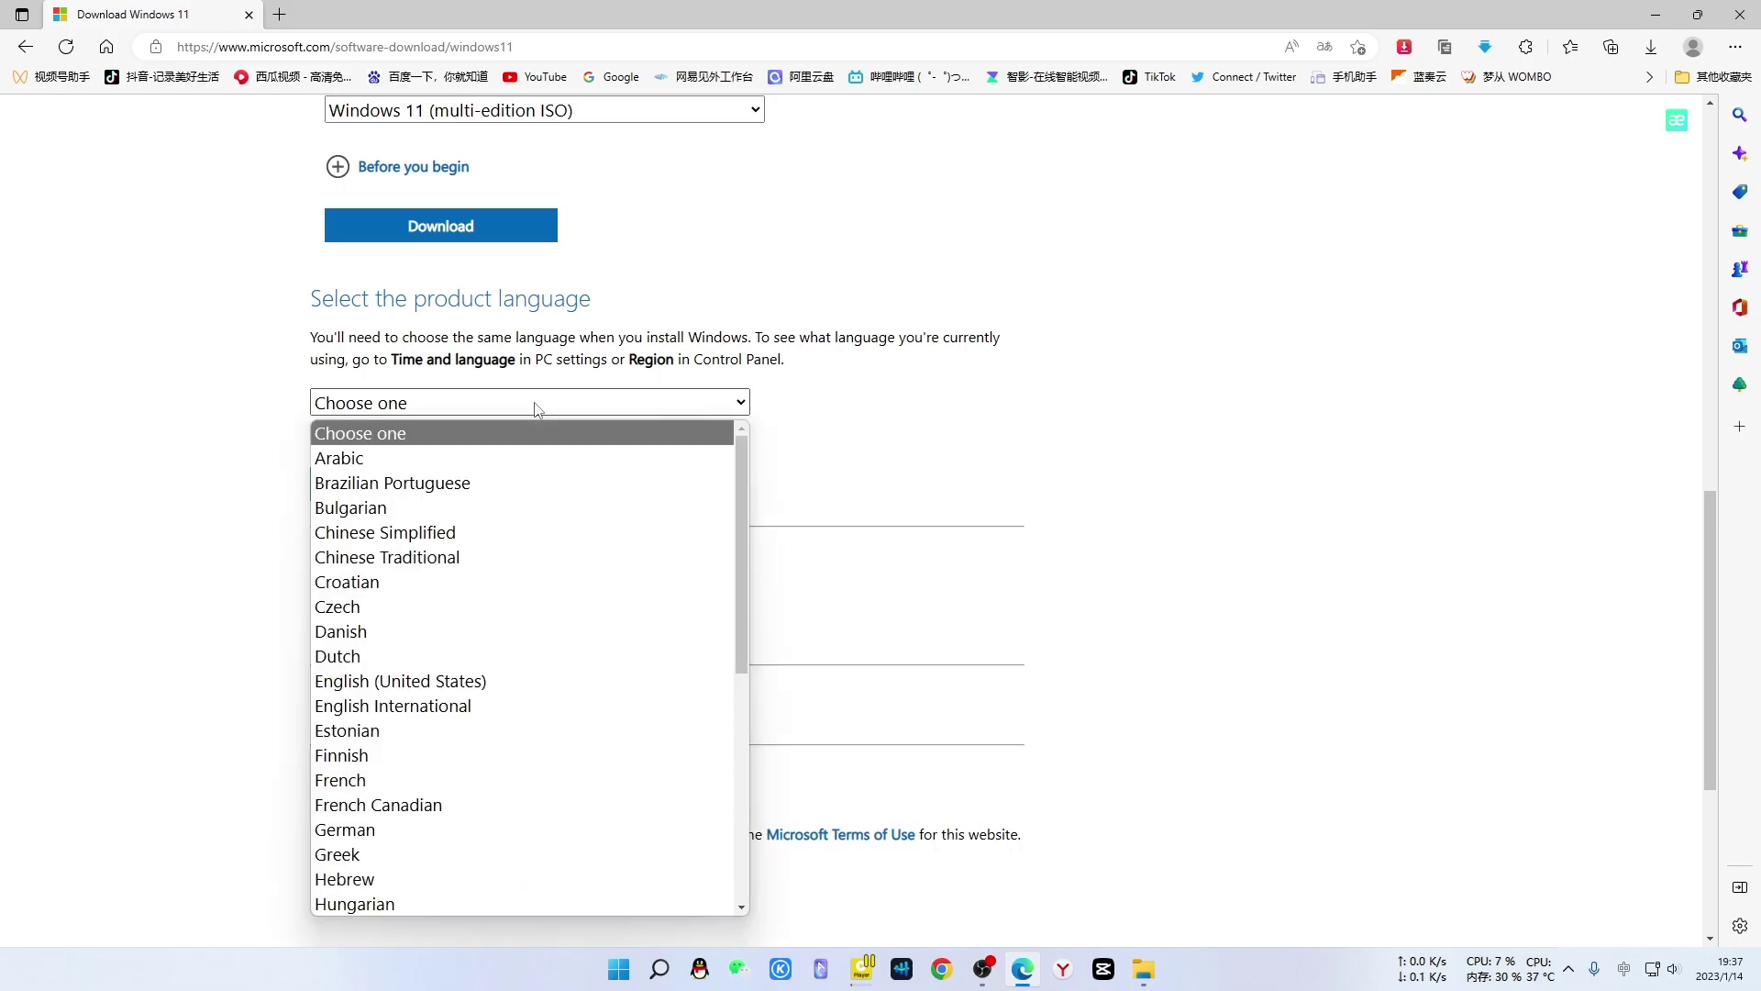
pyautogui.click(355, 537)
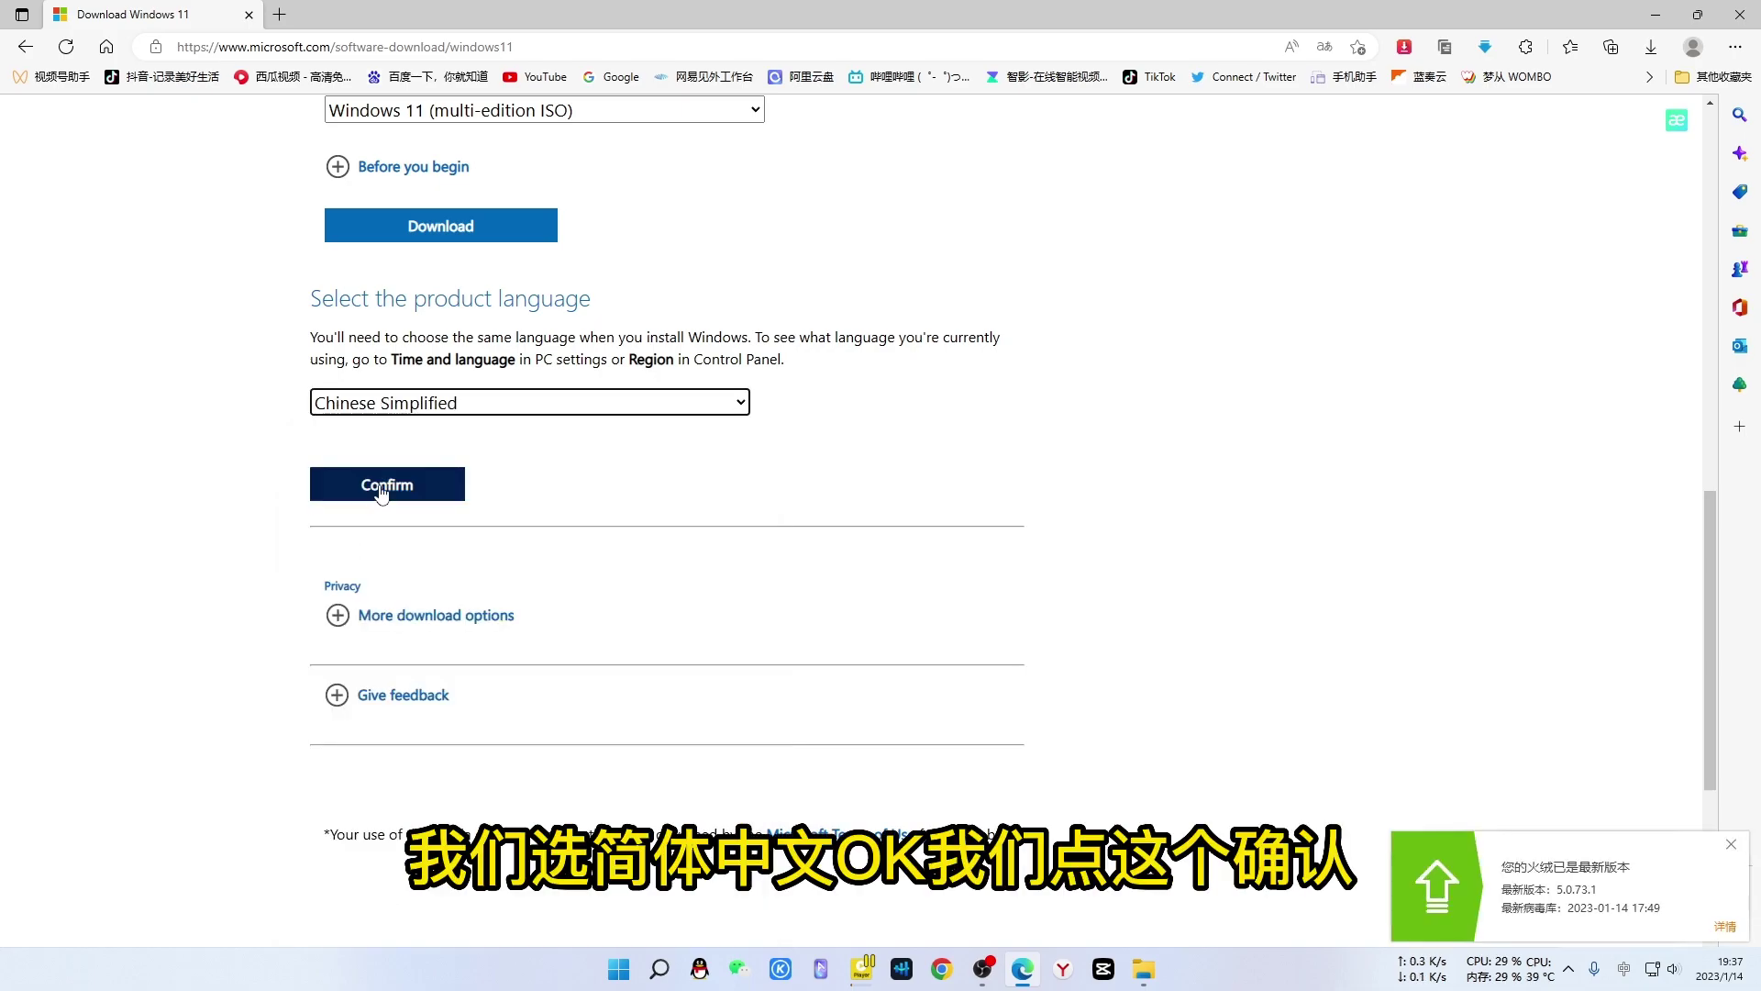
pyautogui.click(413, 491)
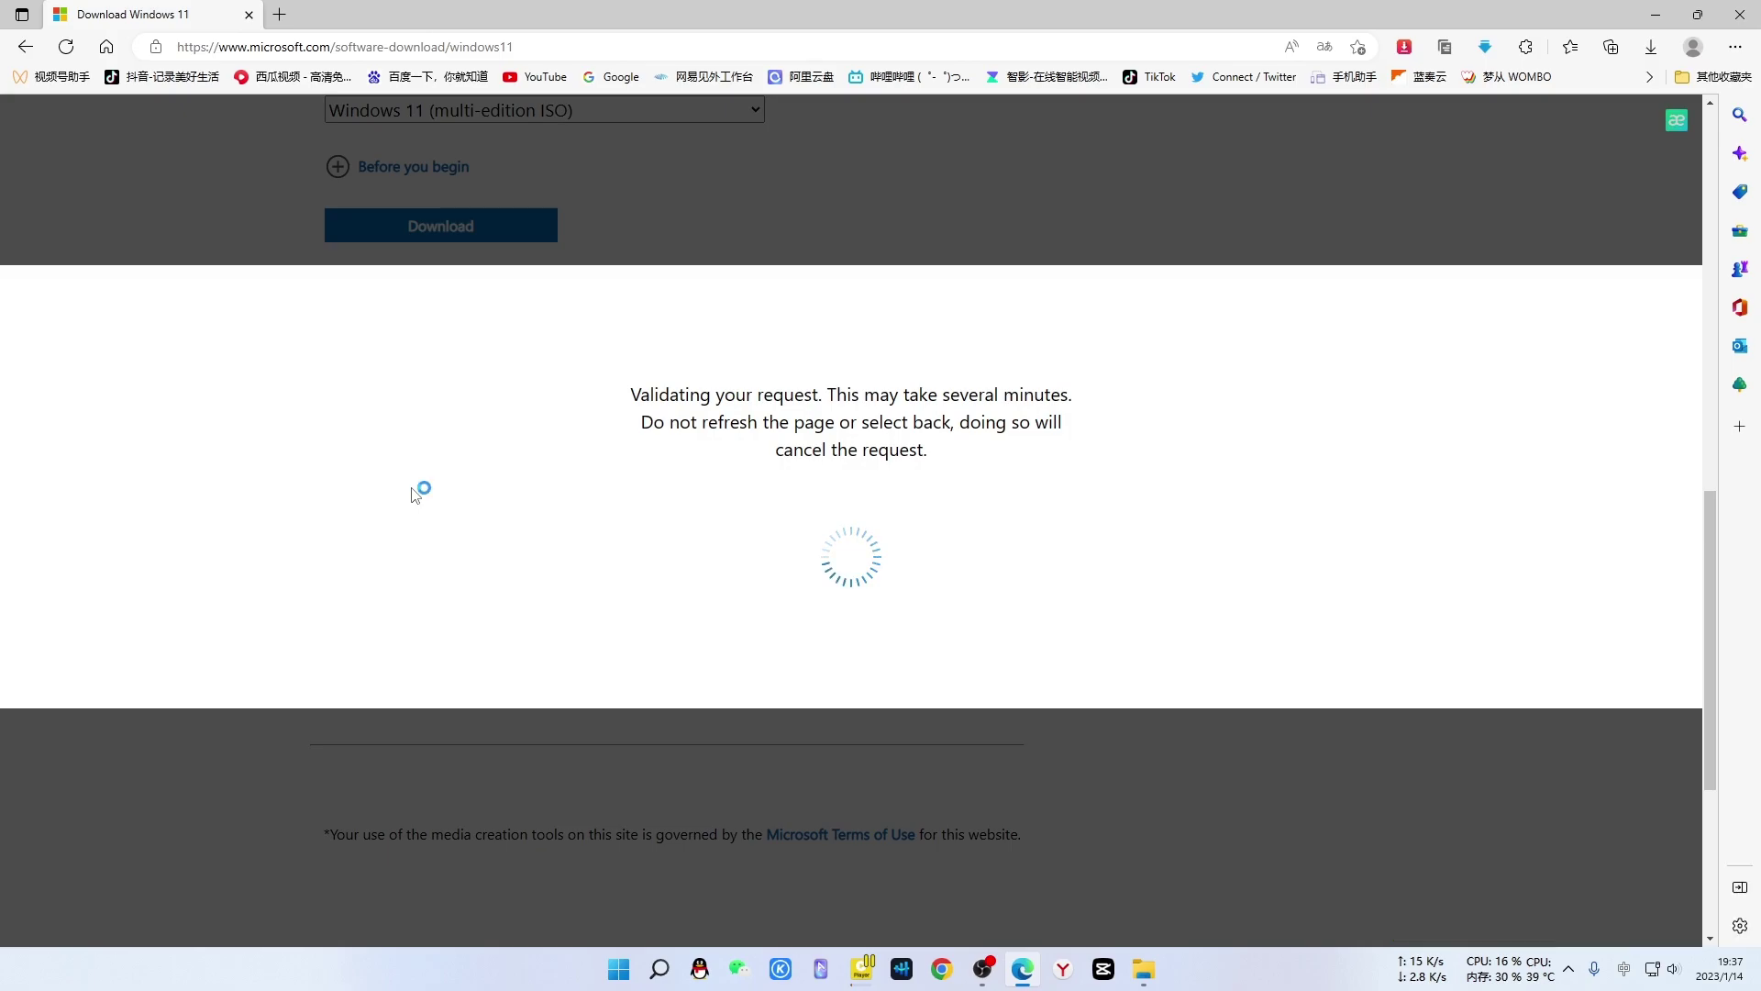
pyautogui.scroll(-2, 413, 496)
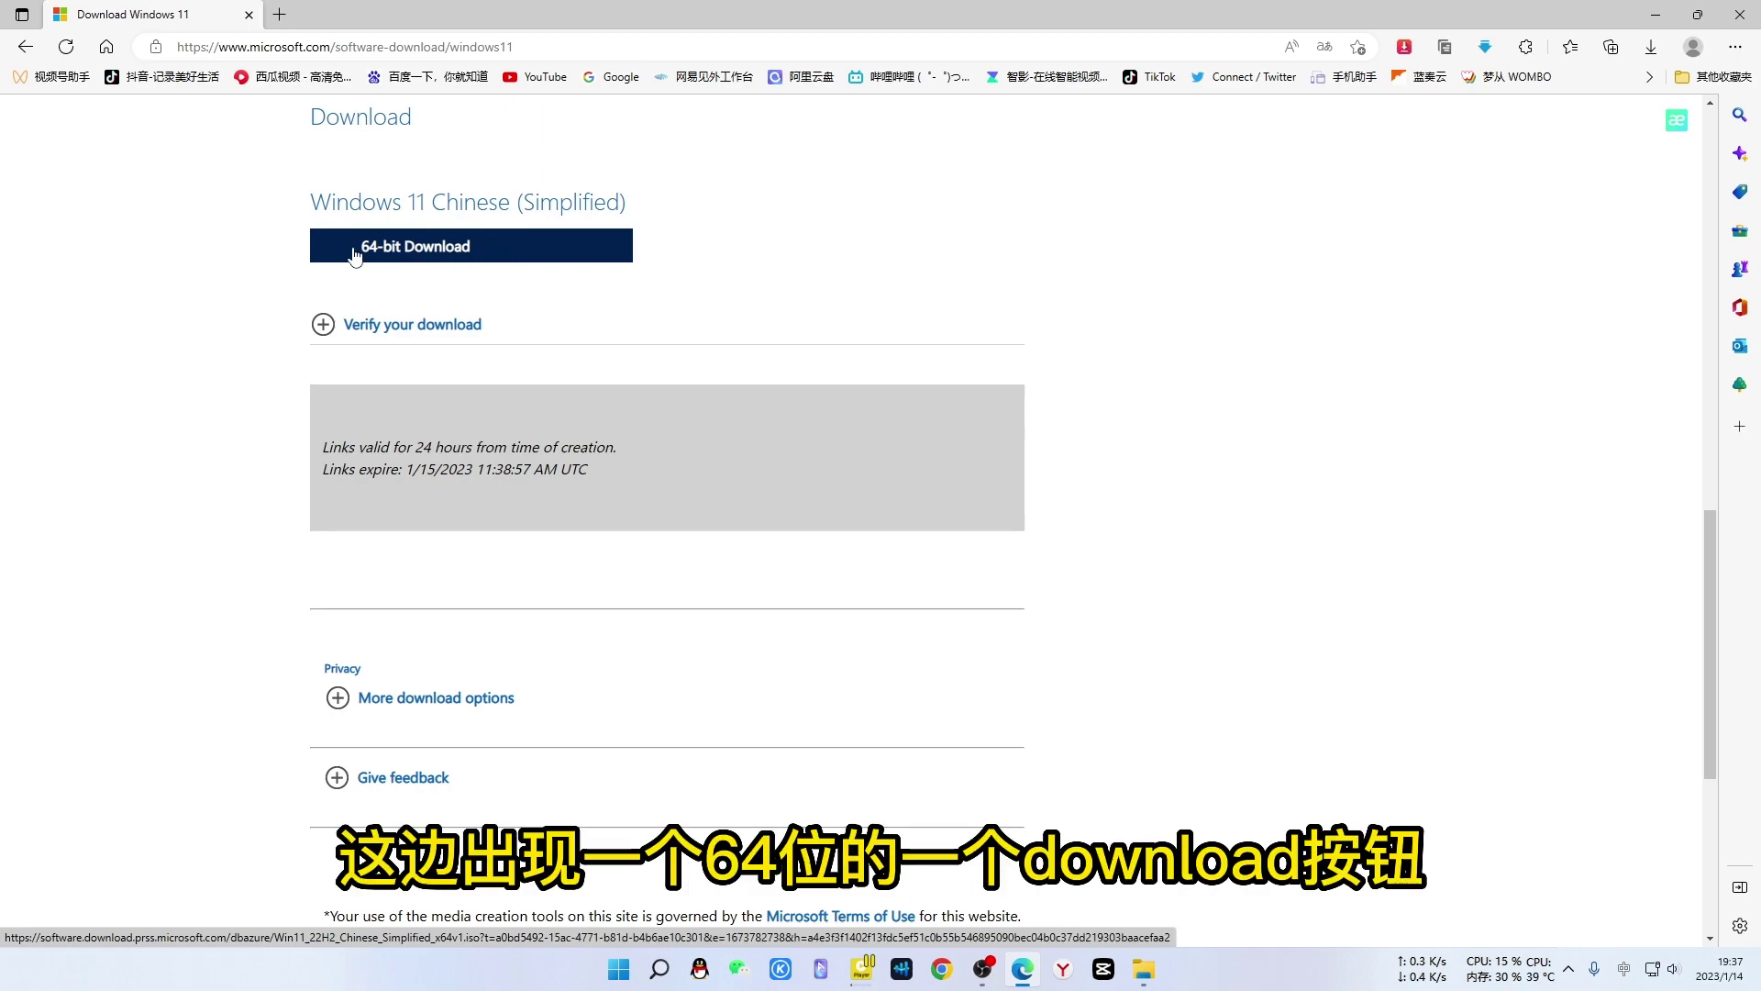
pyautogui.click(509, 249)
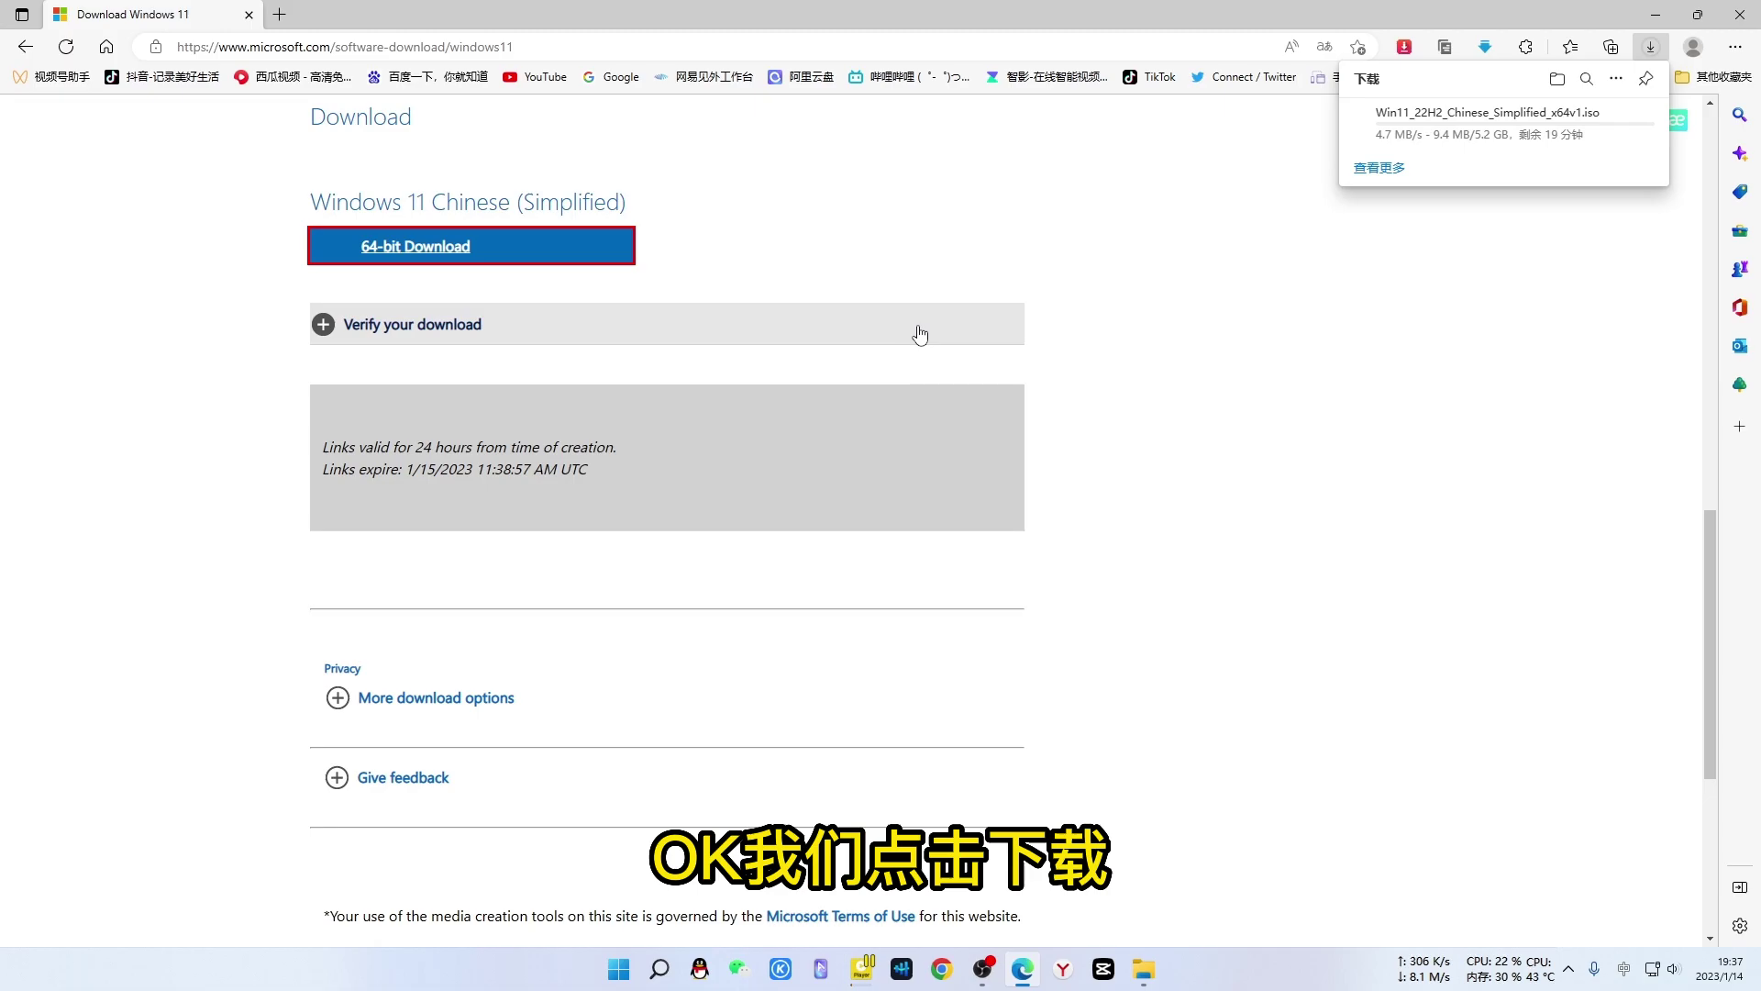
# Cancel the running download of Win11_22H2_Chinese_Simplified_x64v1.iso.
pyautogui.moveTo(1446, 128)
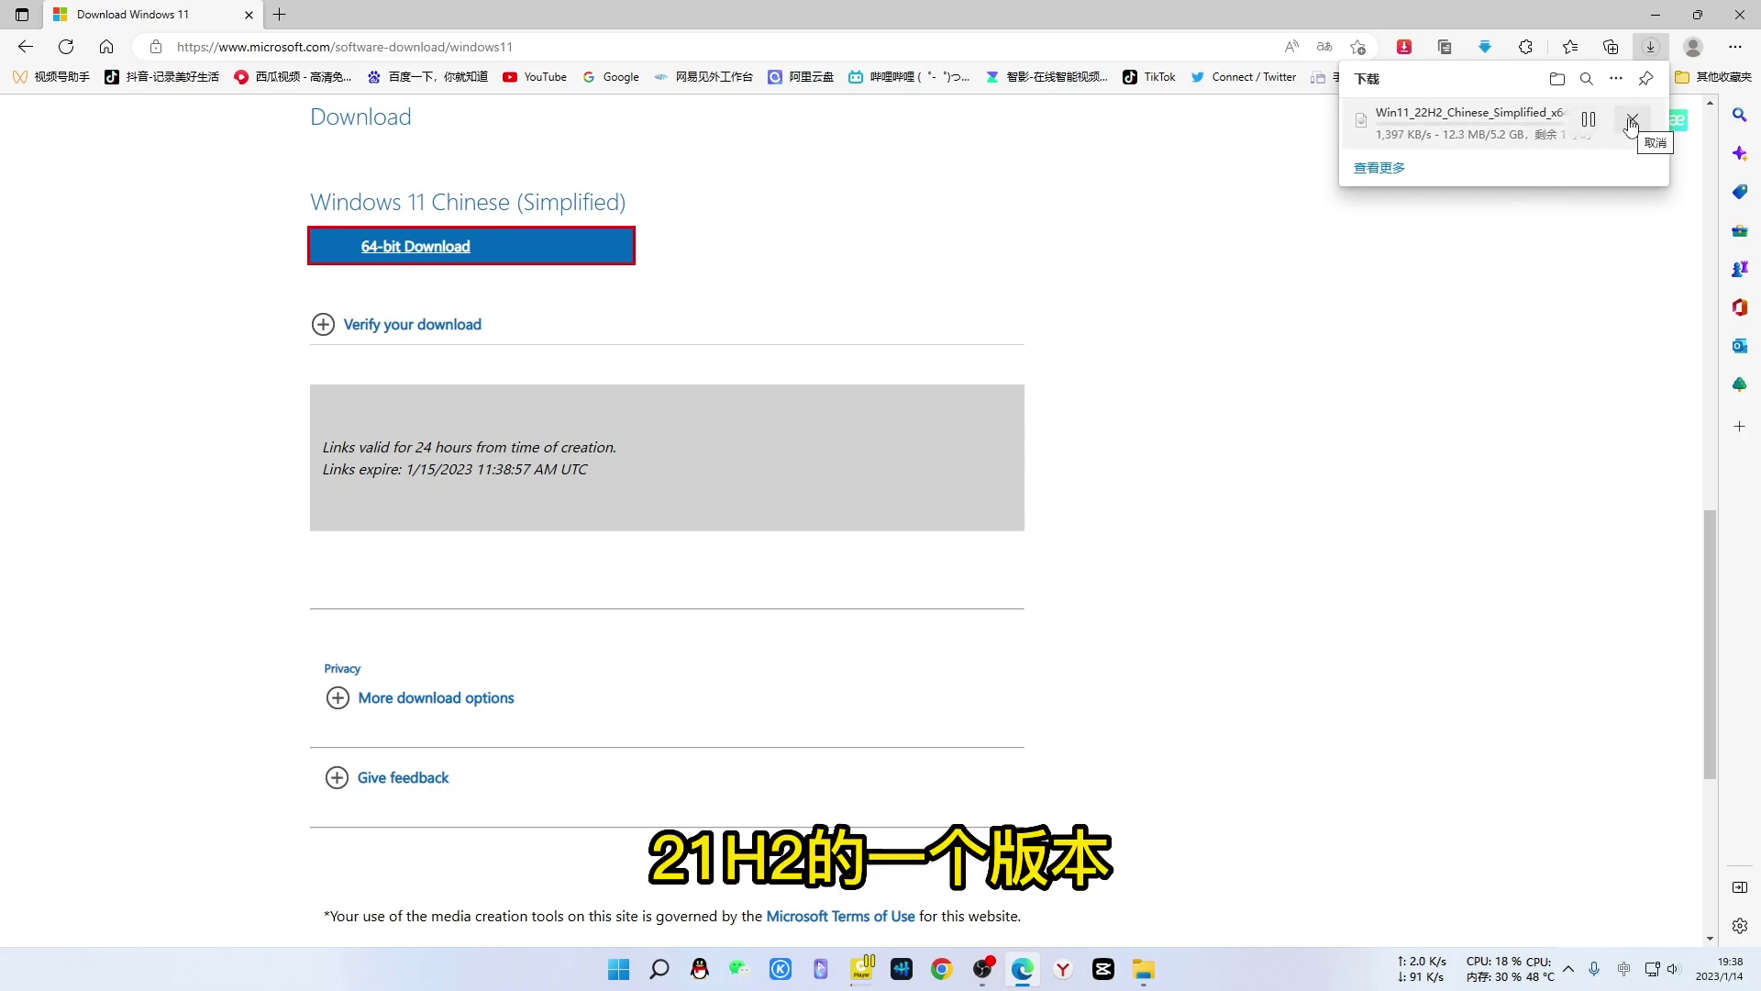
pyautogui.click(1630, 121)
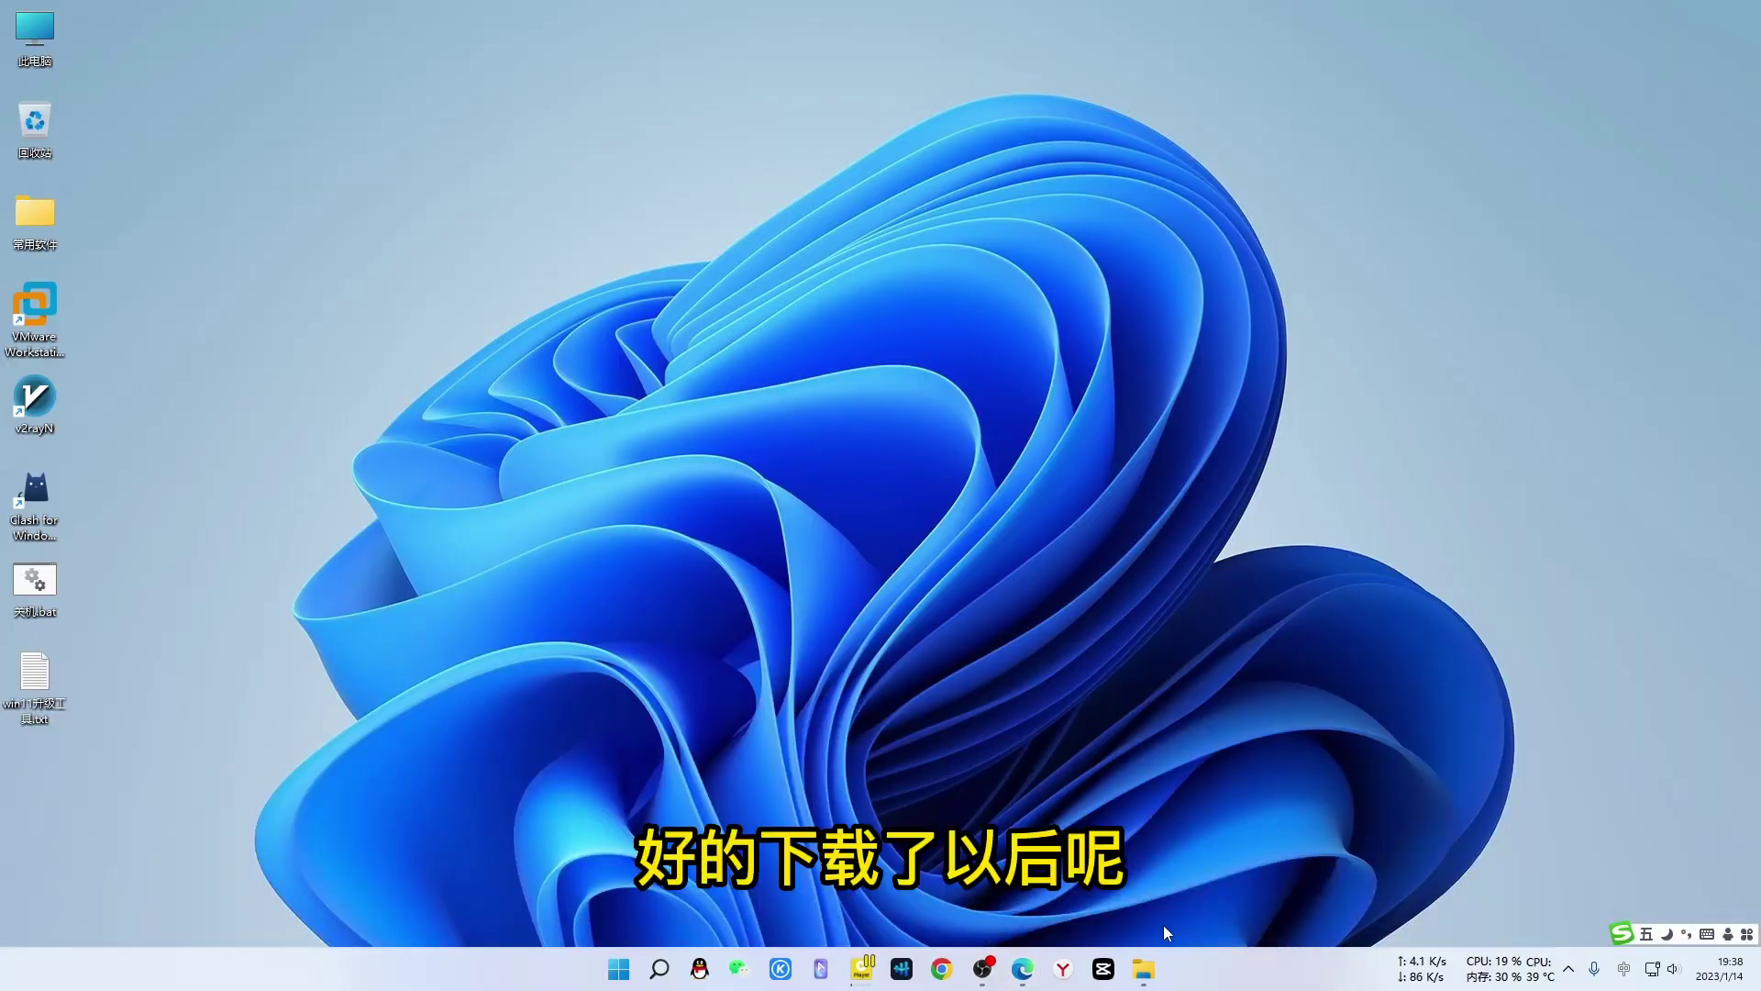
# Switch to File Explorer and mount Win11_22H2_Chinese_Simplified_x64v1.iso from the VBox+macOS11+win11 folder.
pyautogui.click(1143, 969)
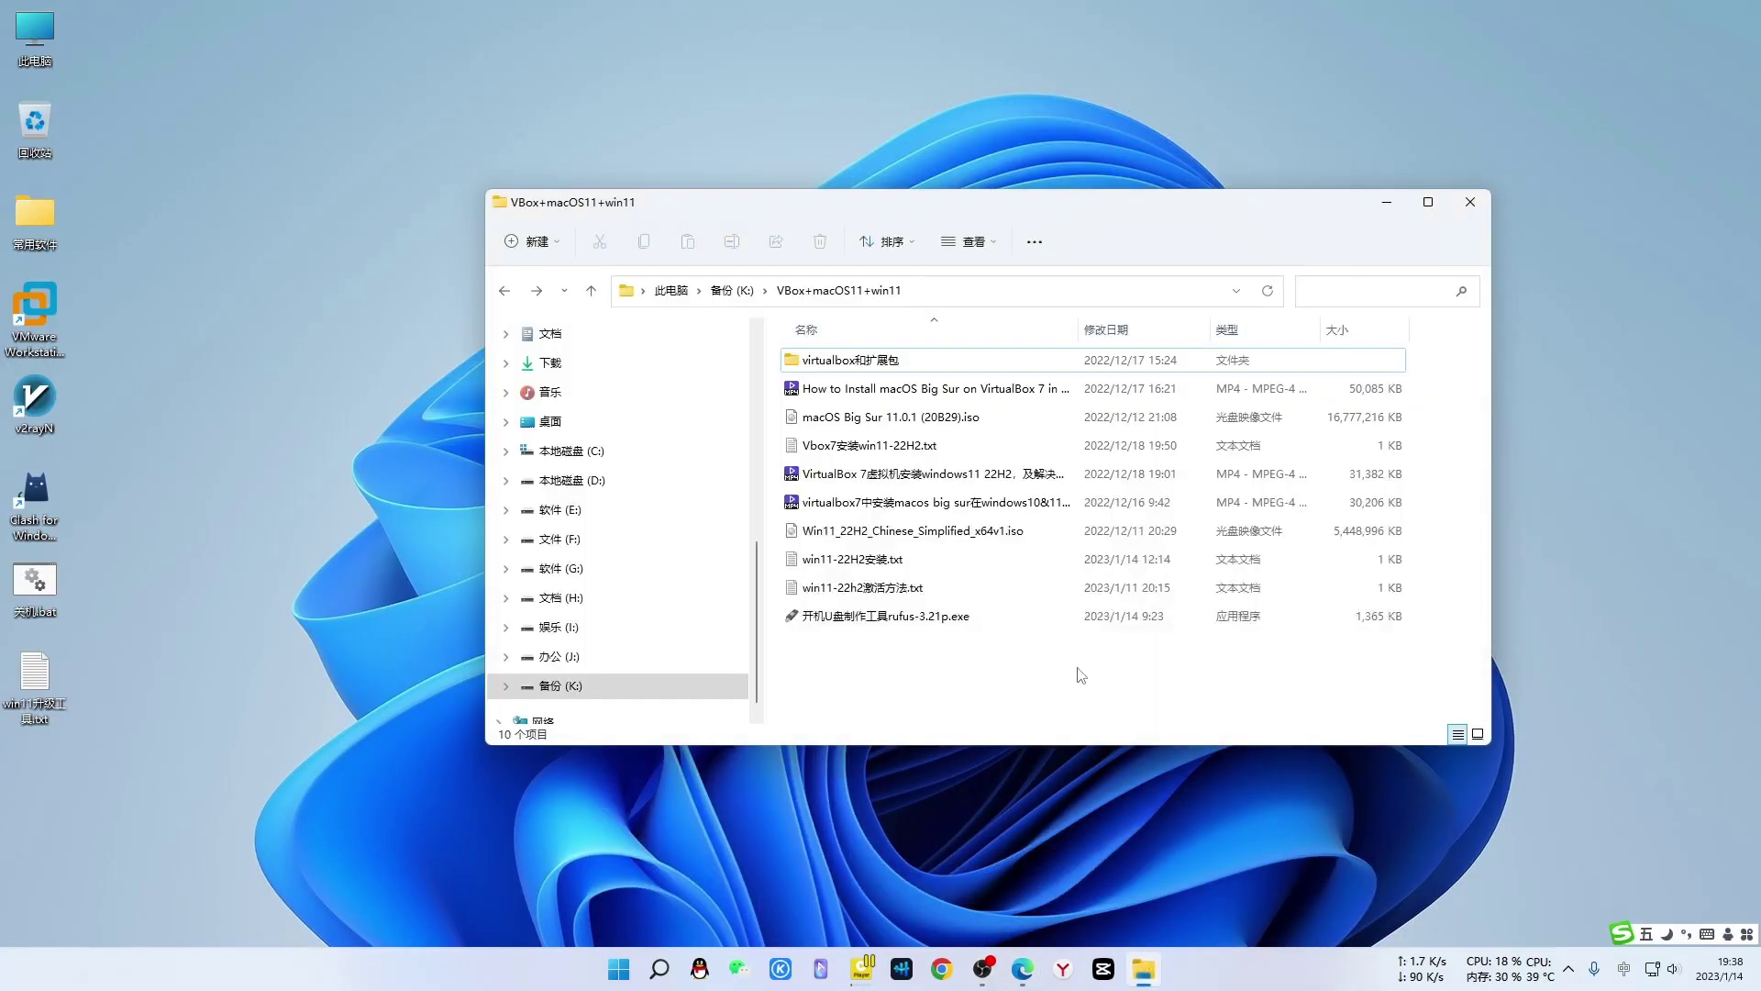
pyautogui.click(874, 532)
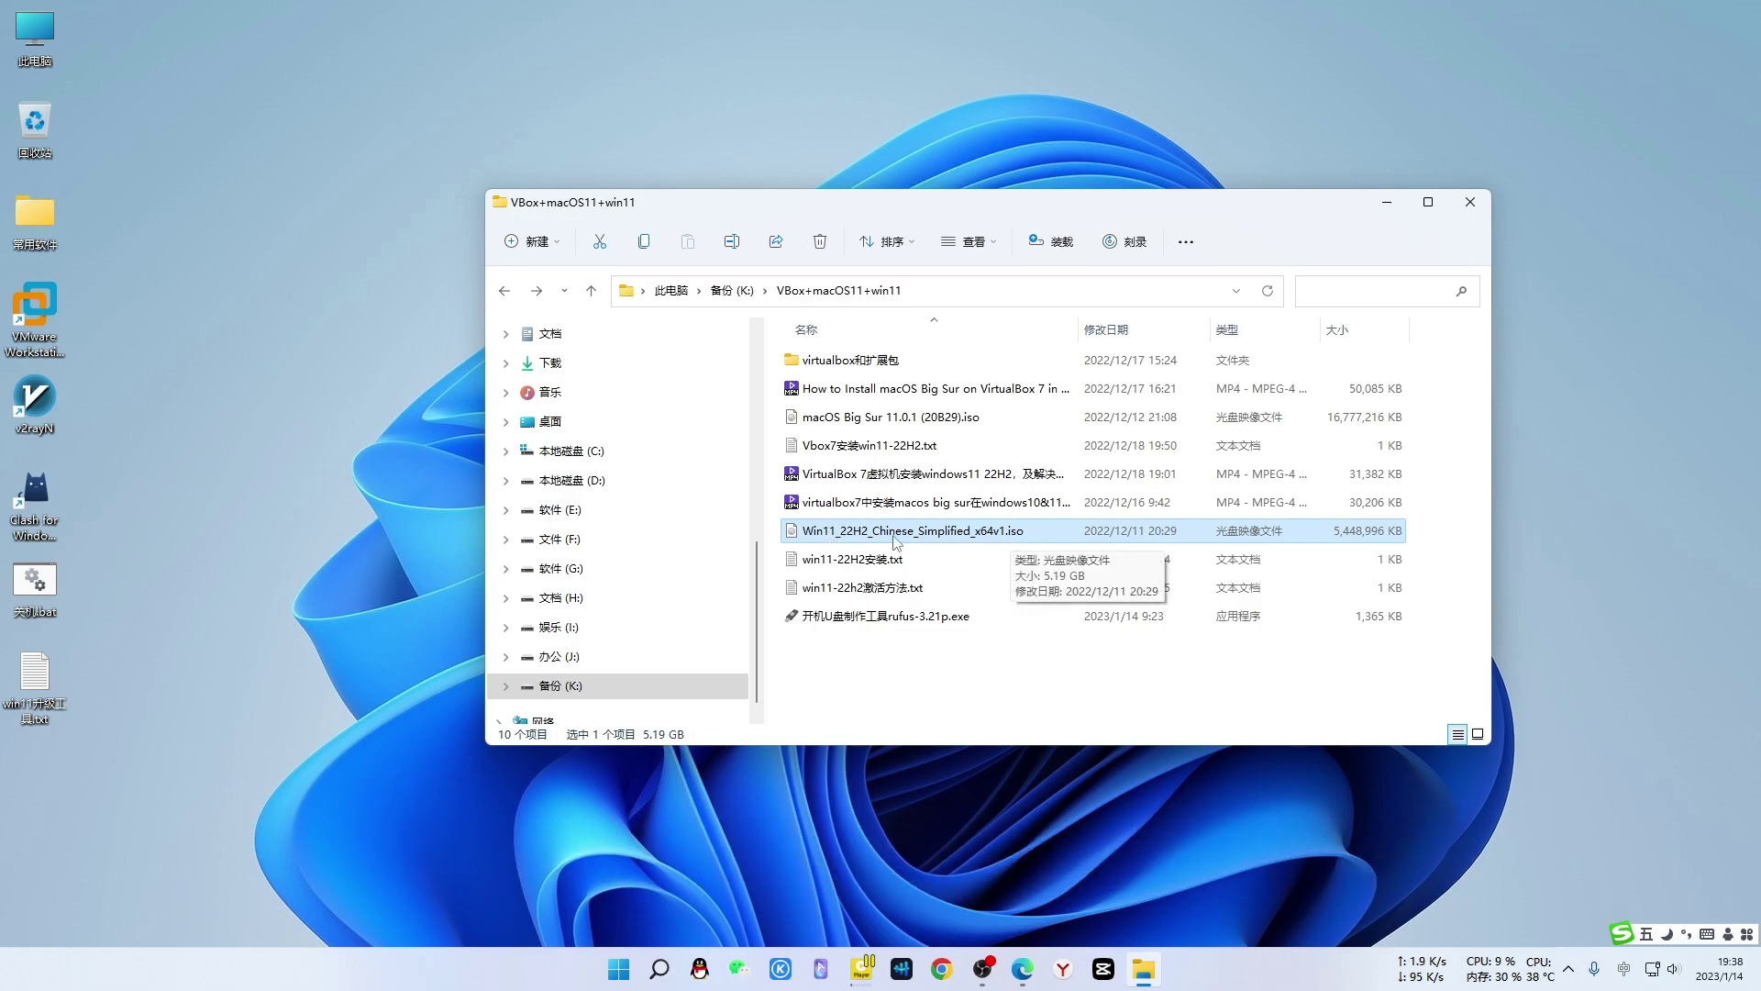
pyautogui.rightClick(800, 534)
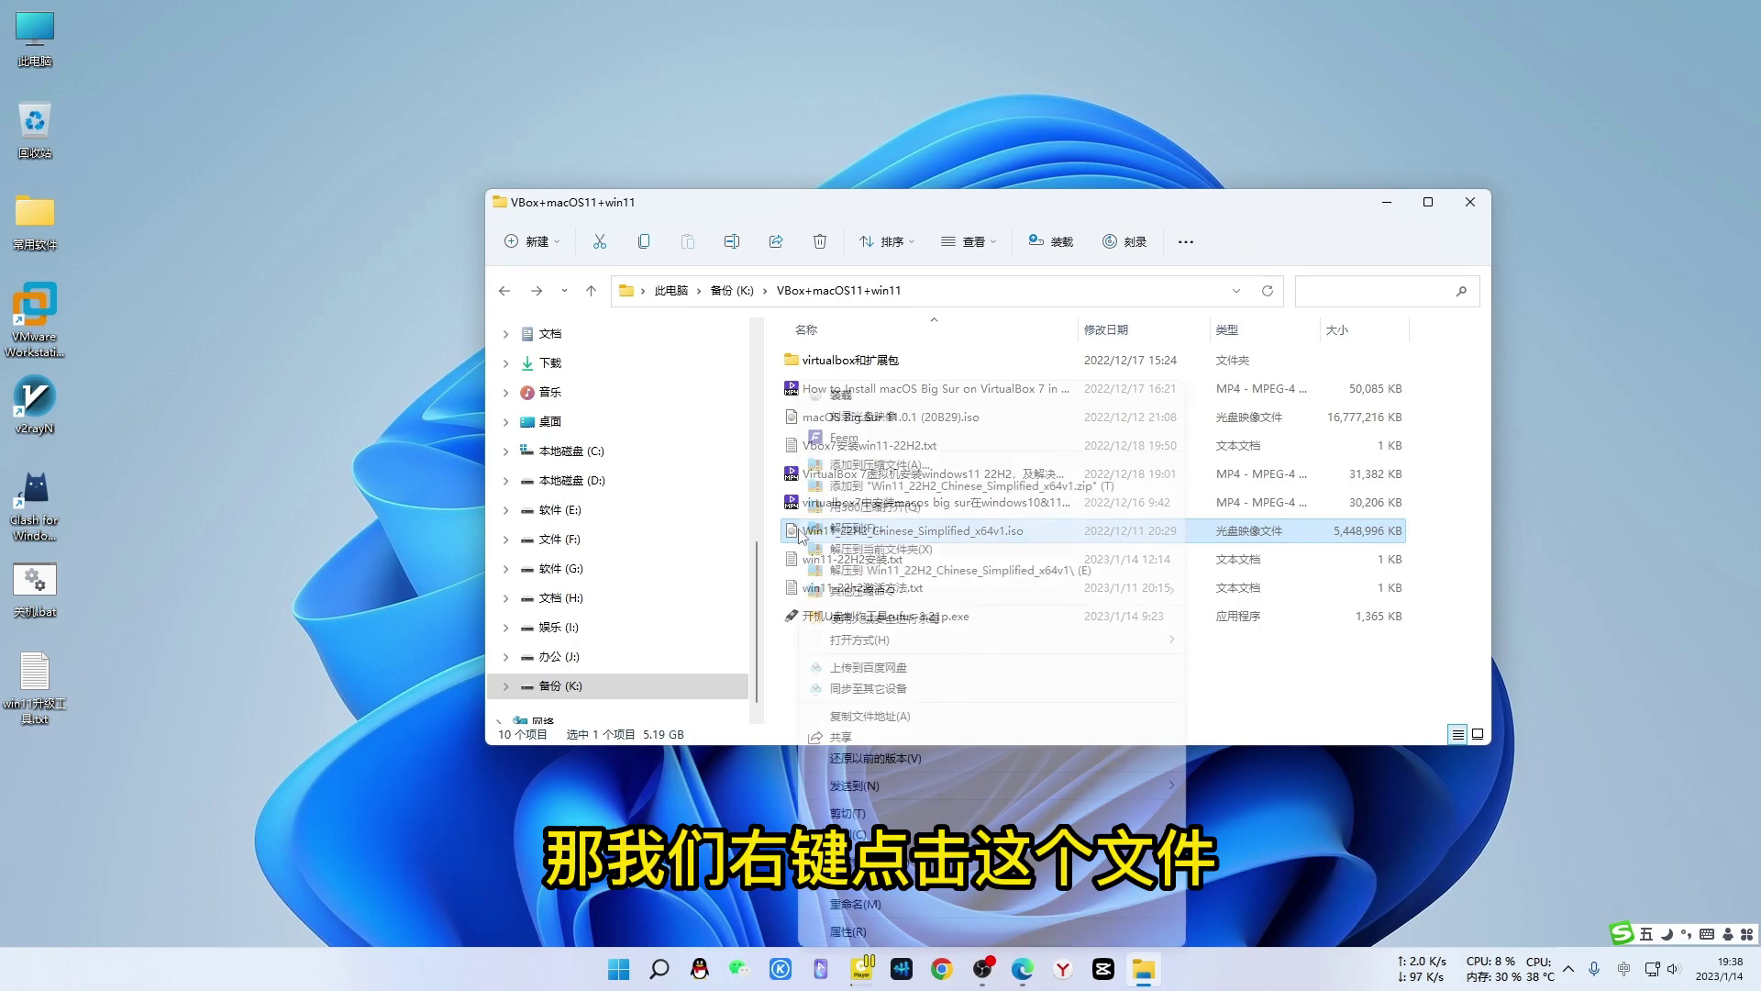
pyautogui.click(905, 396)
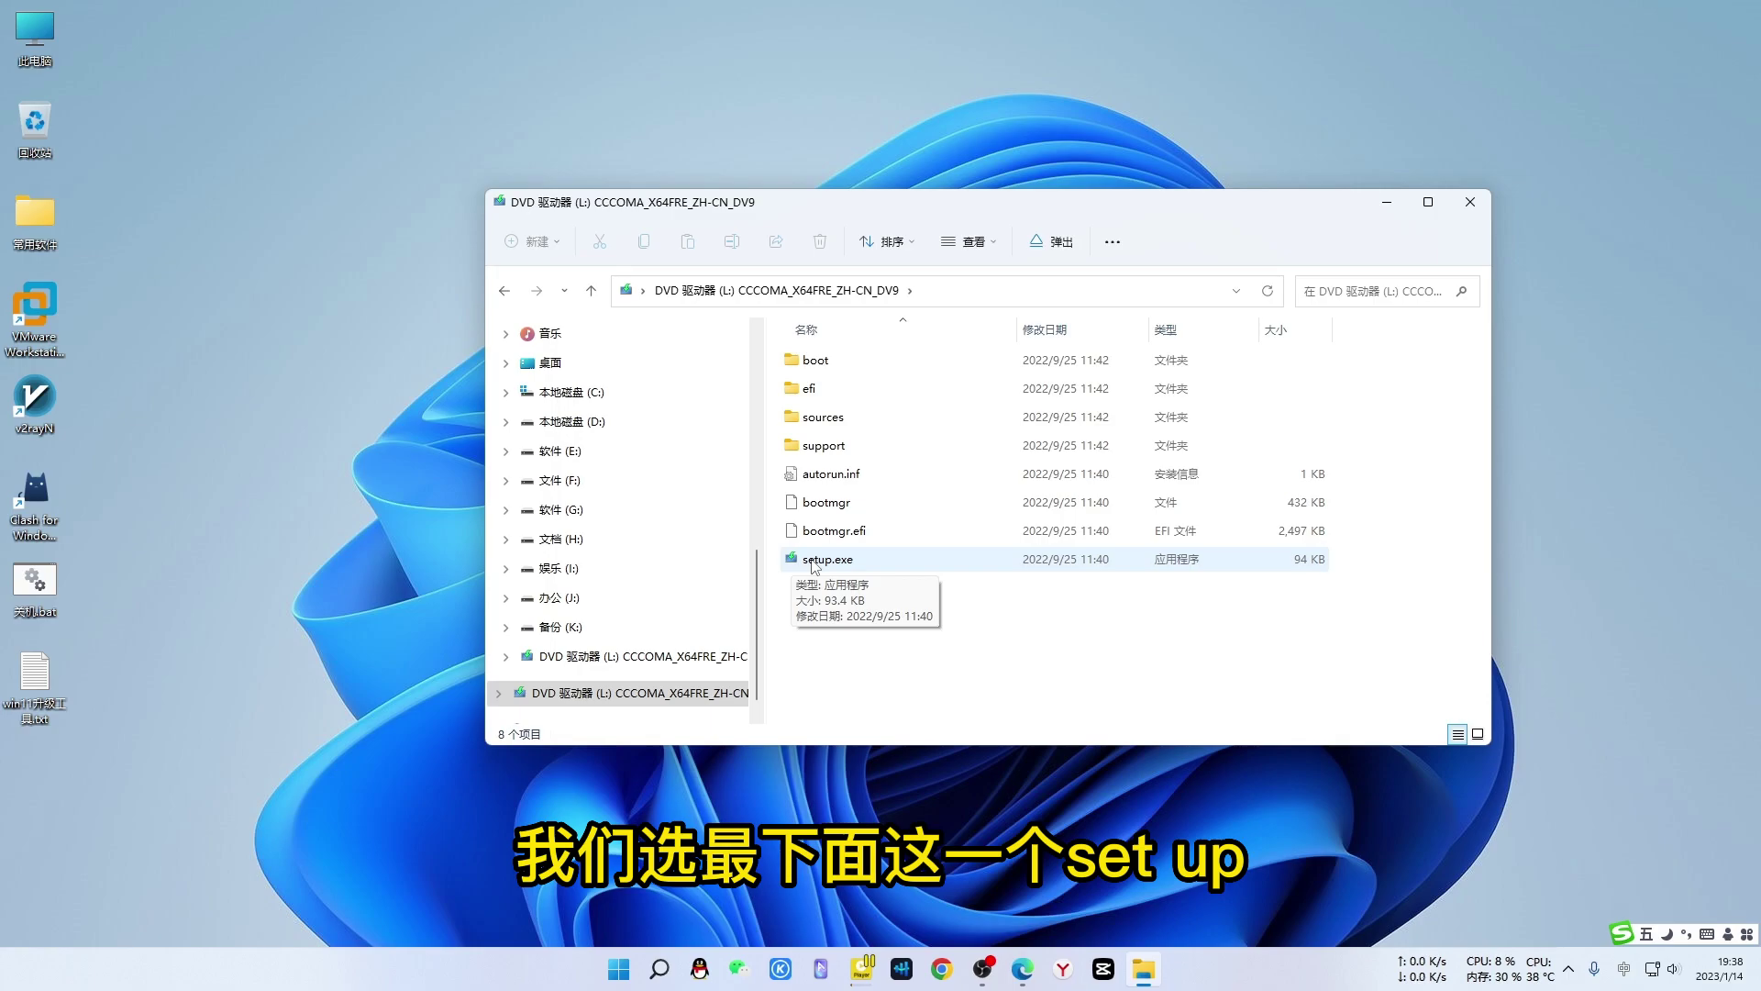
# Launch setup.exe from the mounted image and continue past its opening page with the option to help improve the installation enabled.
pyautogui.doubleClick(814, 561)
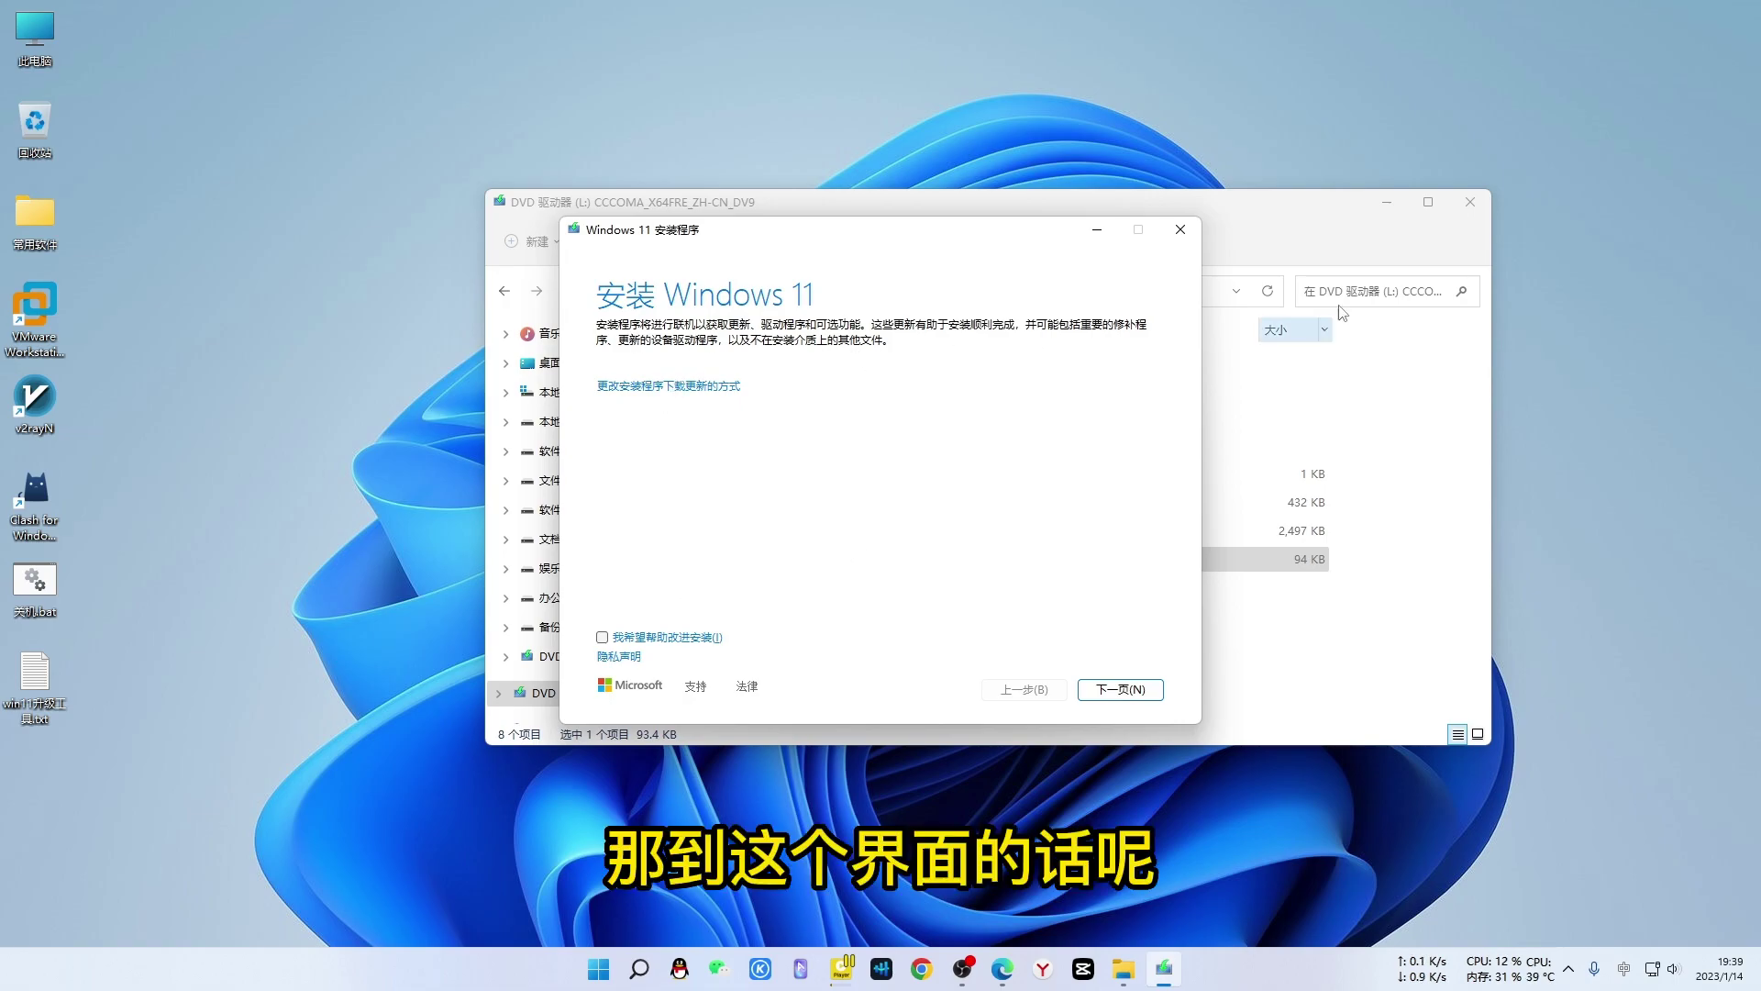
pyautogui.click(1387, 202)
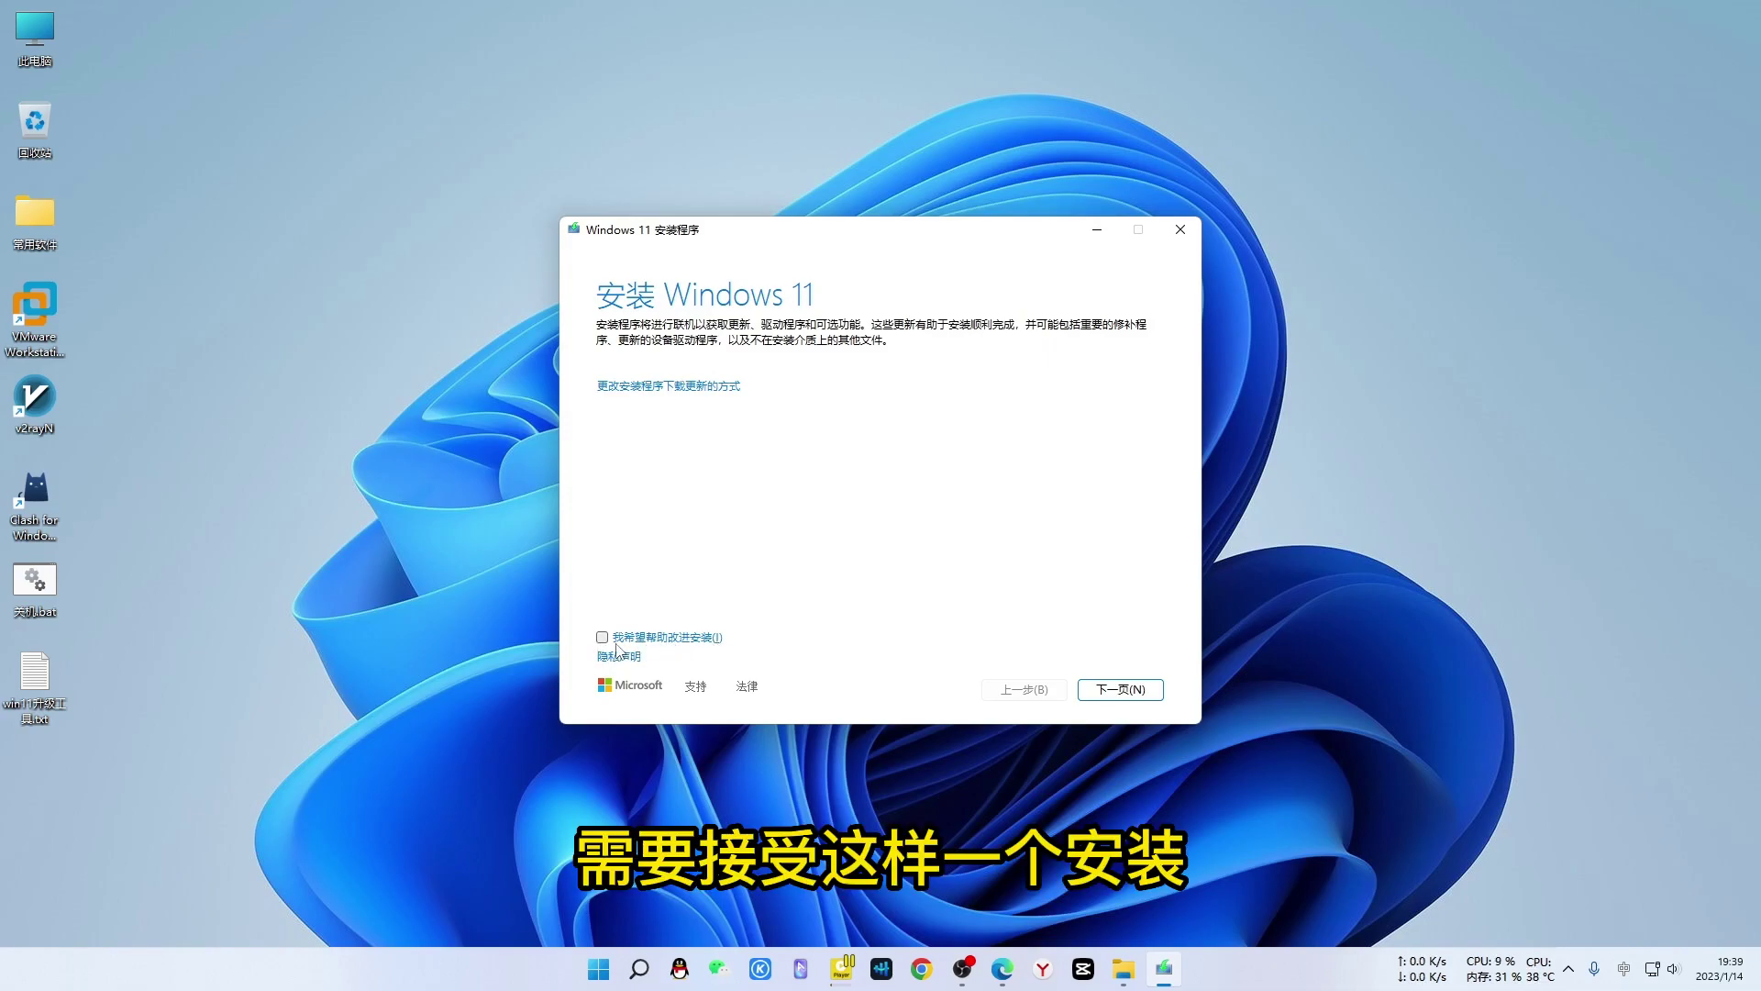
pyautogui.click(602, 639)
pyautogui.click(1122, 691)
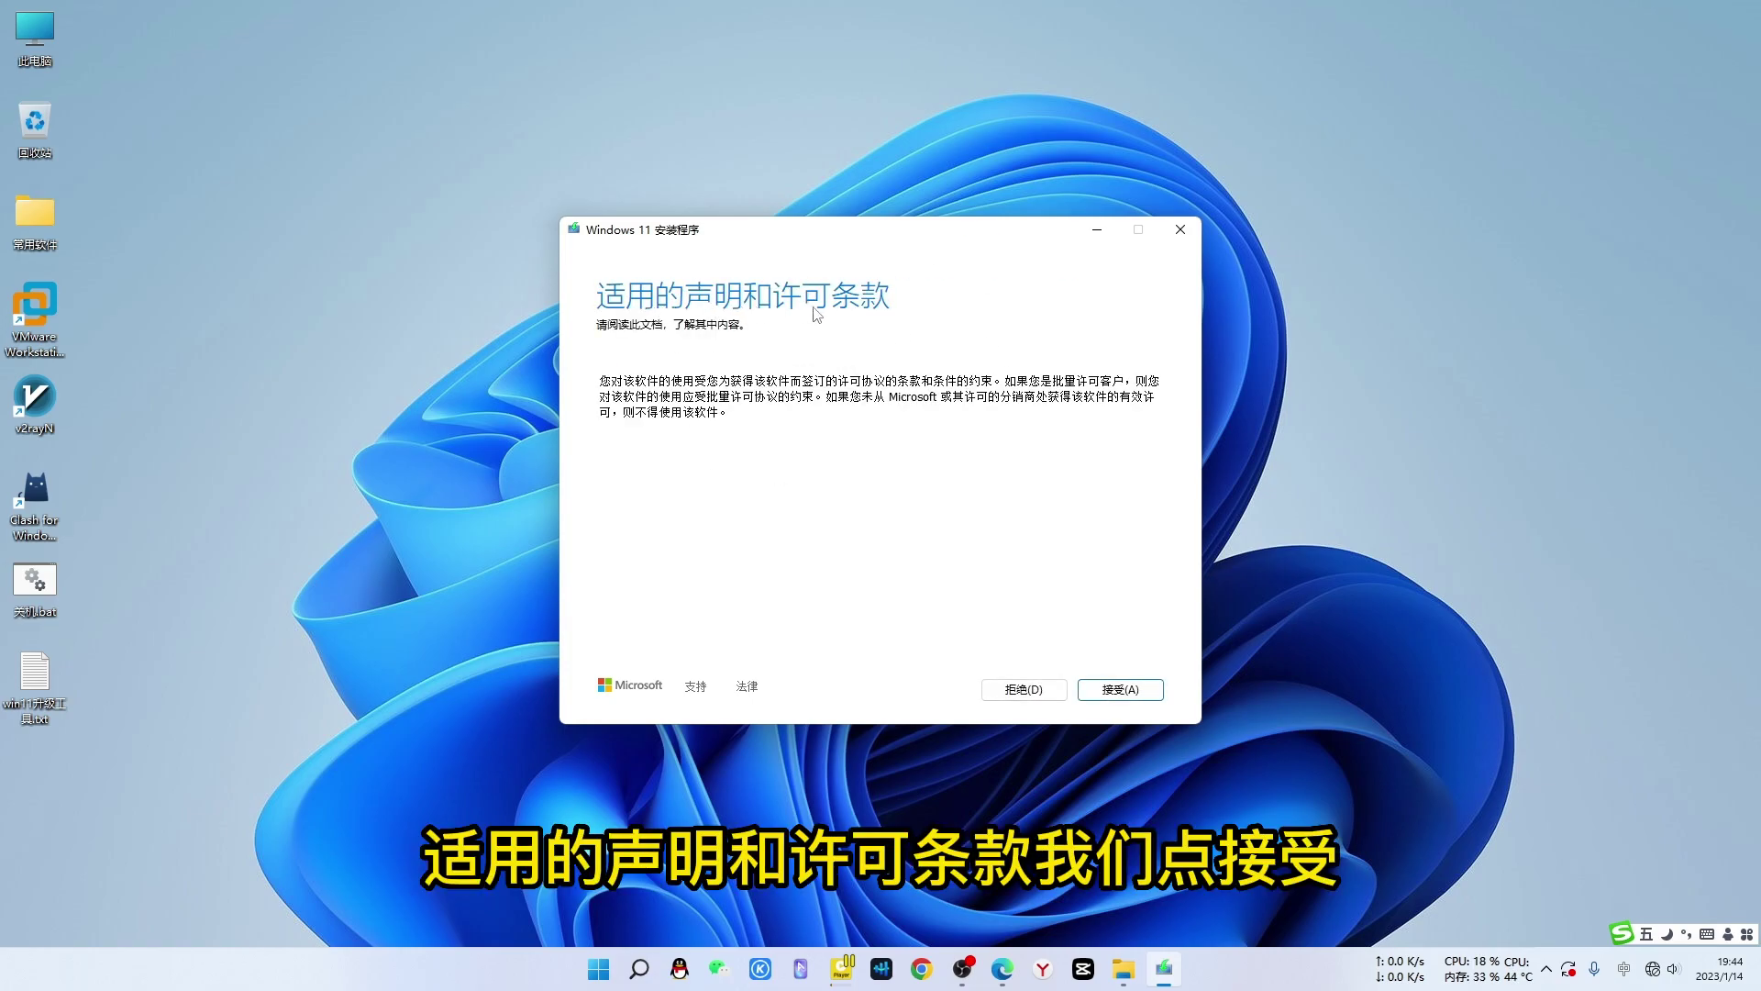
# Accept the license terms and start installing Windows 11 Pro with personal files and apps chosen as the content to keep.
pyautogui.click(1114, 690)
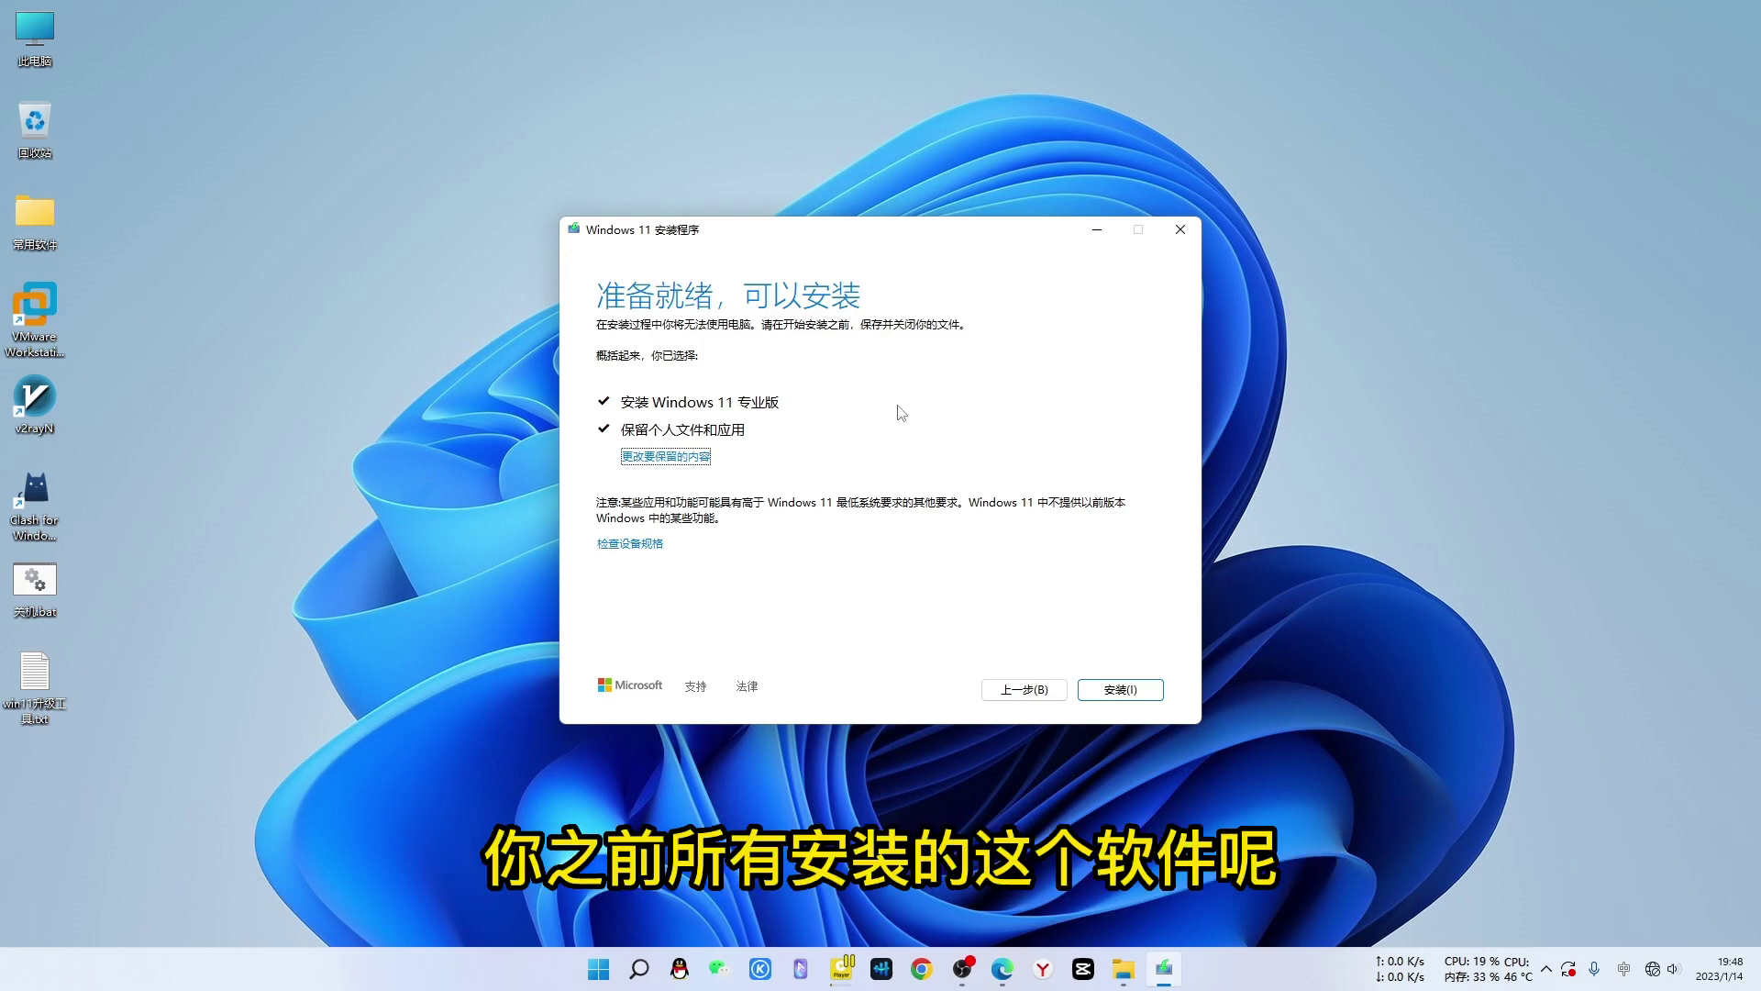
pyautogui.click(666, 457)
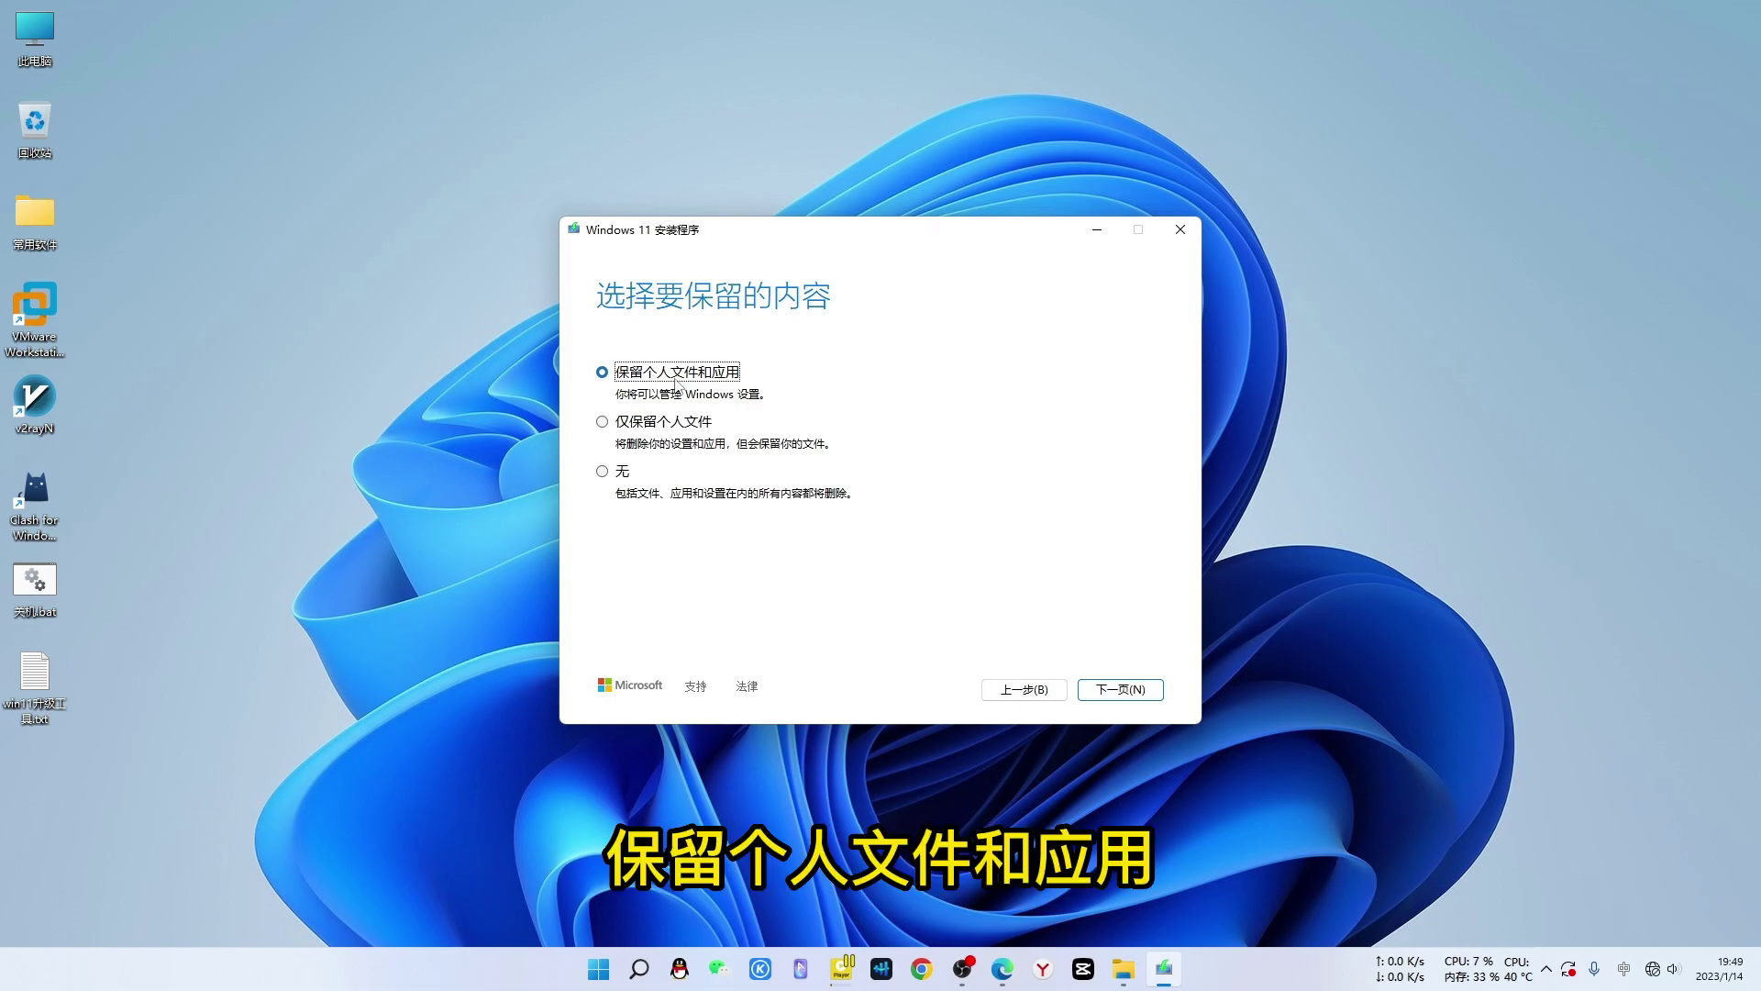
pyautogui.click(607, 427)
pyautogui.click(600, 475)
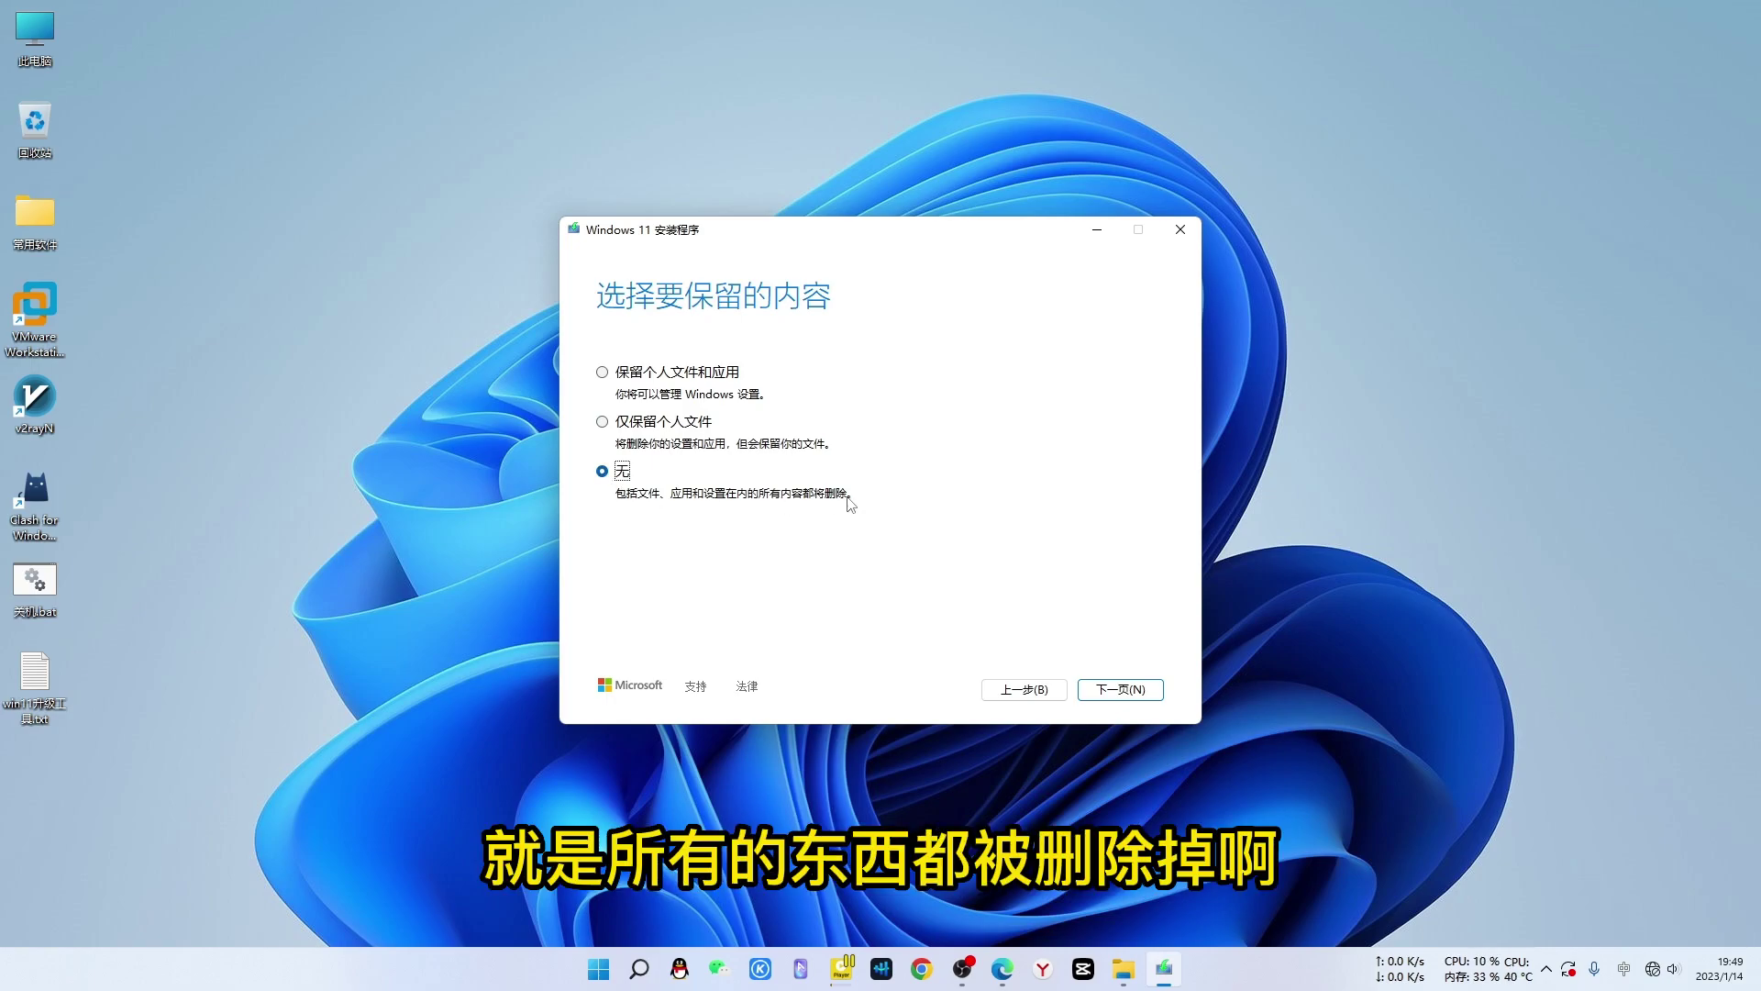
pyautogui.click(603, 372)
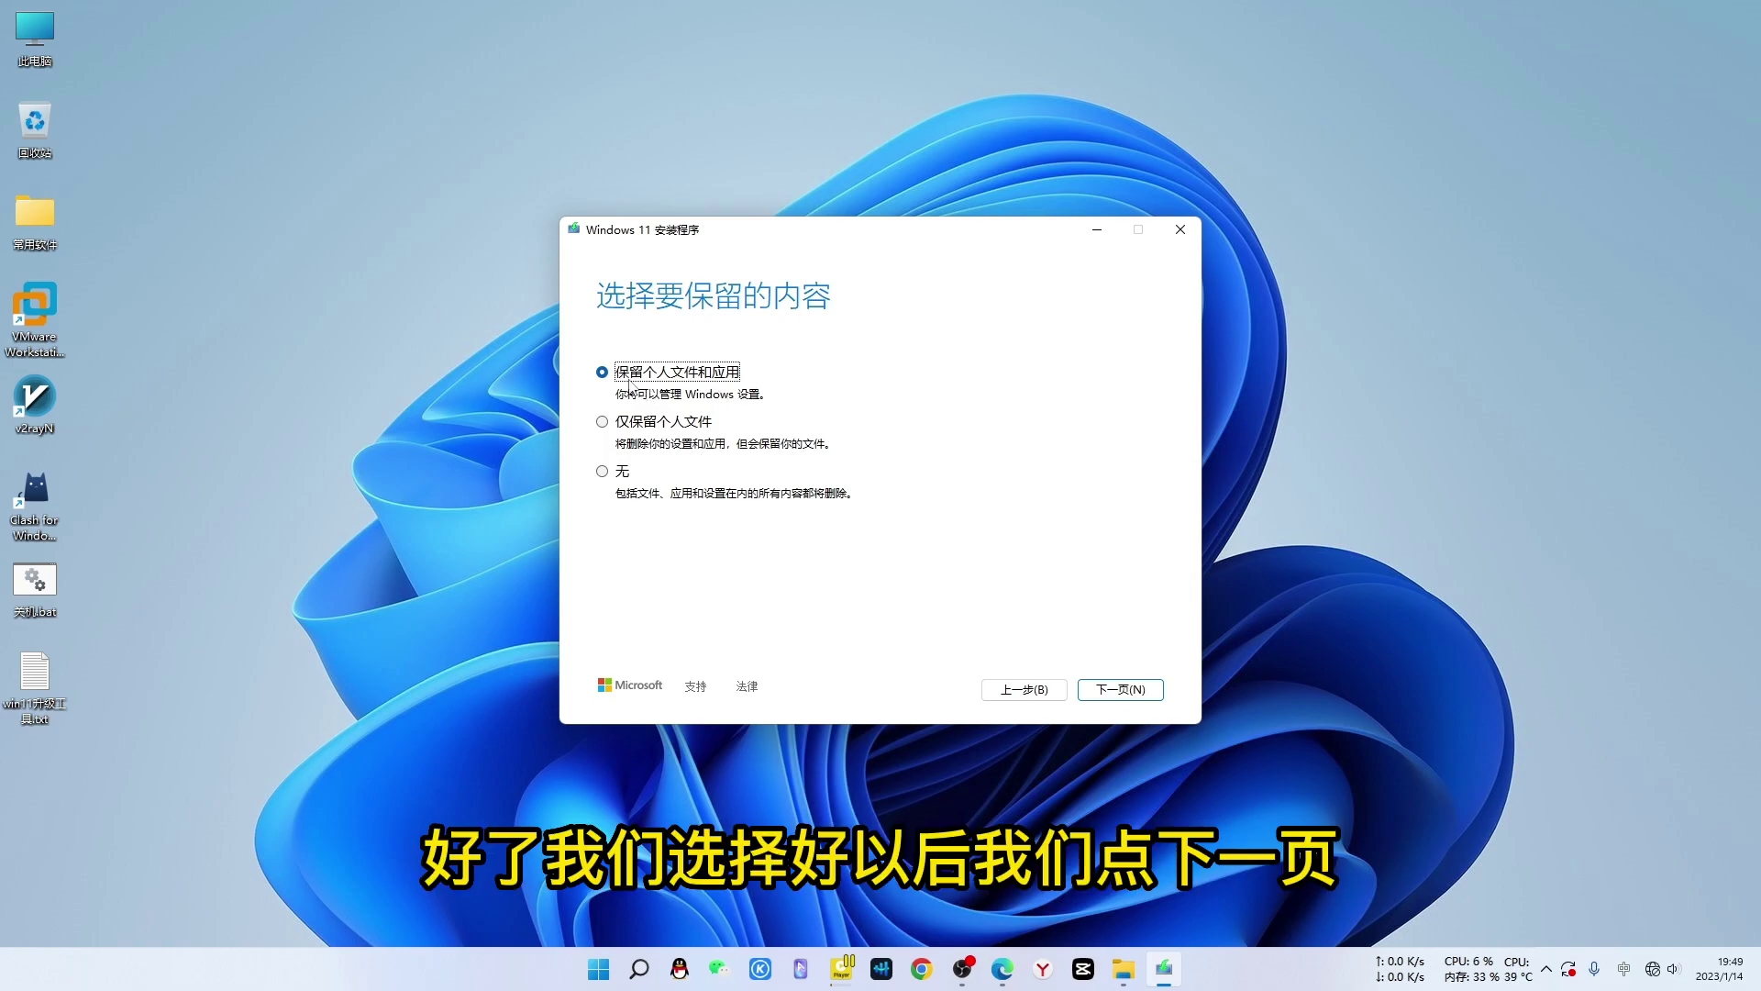
pyautogui.click(1121, 695)
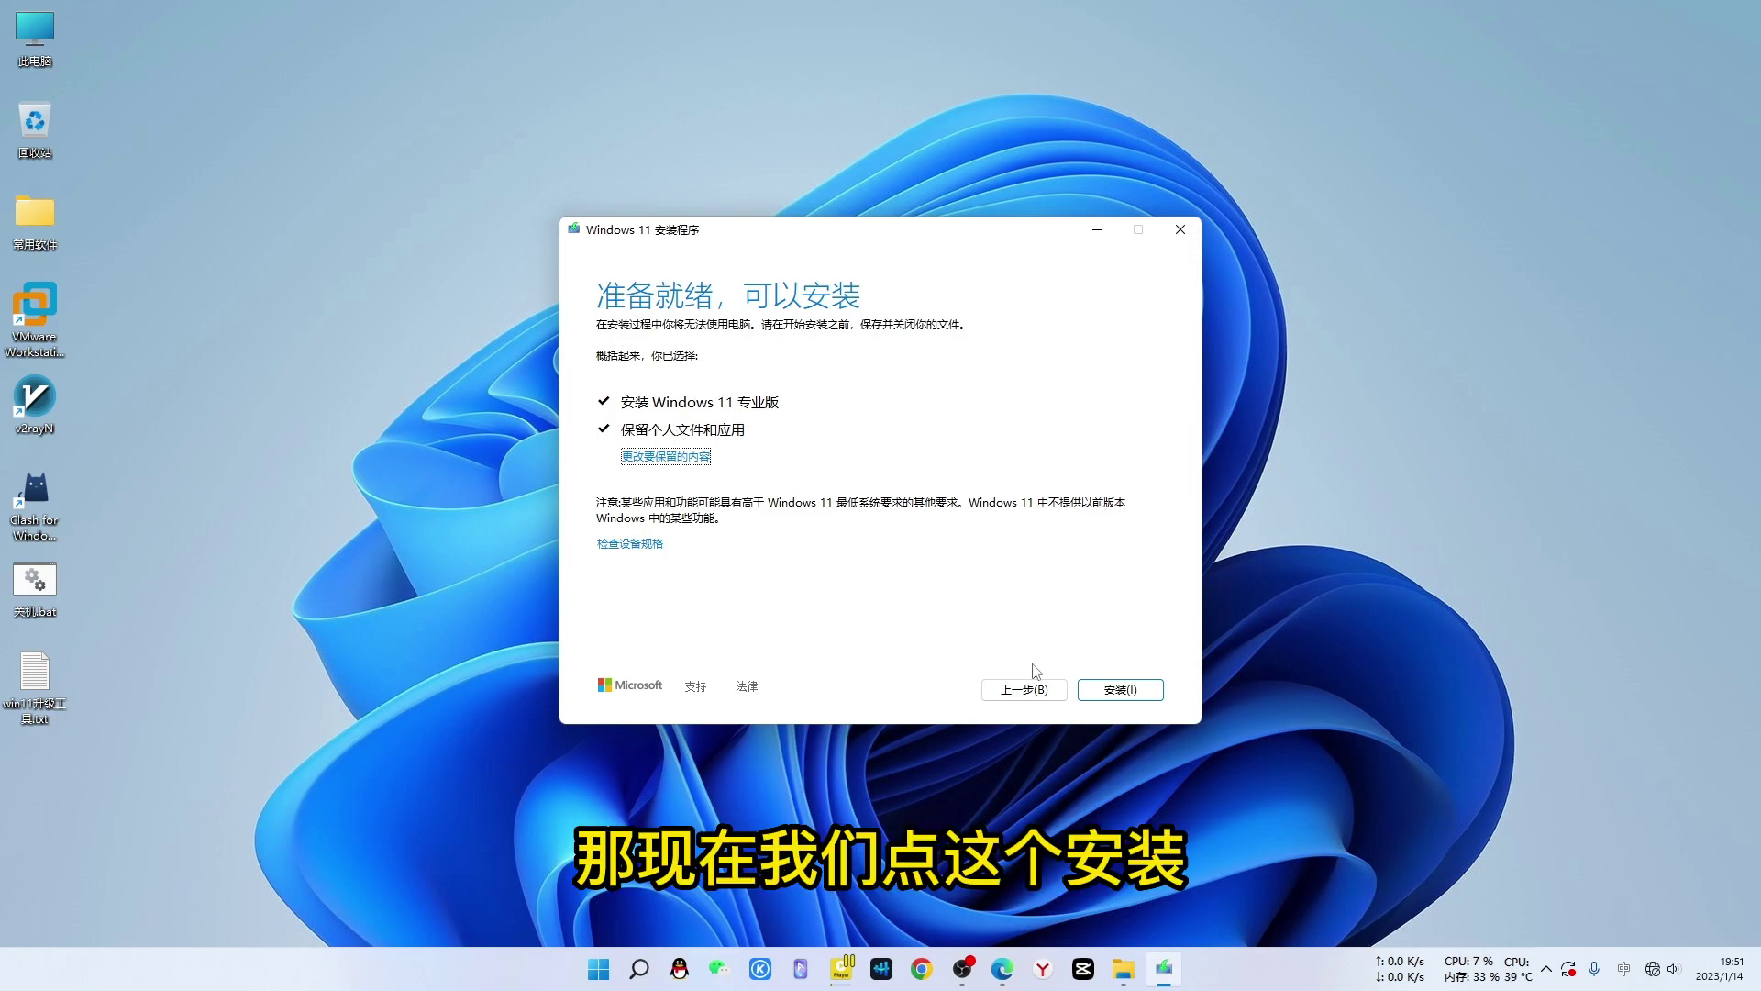
pyautogui.click(1119, 695)
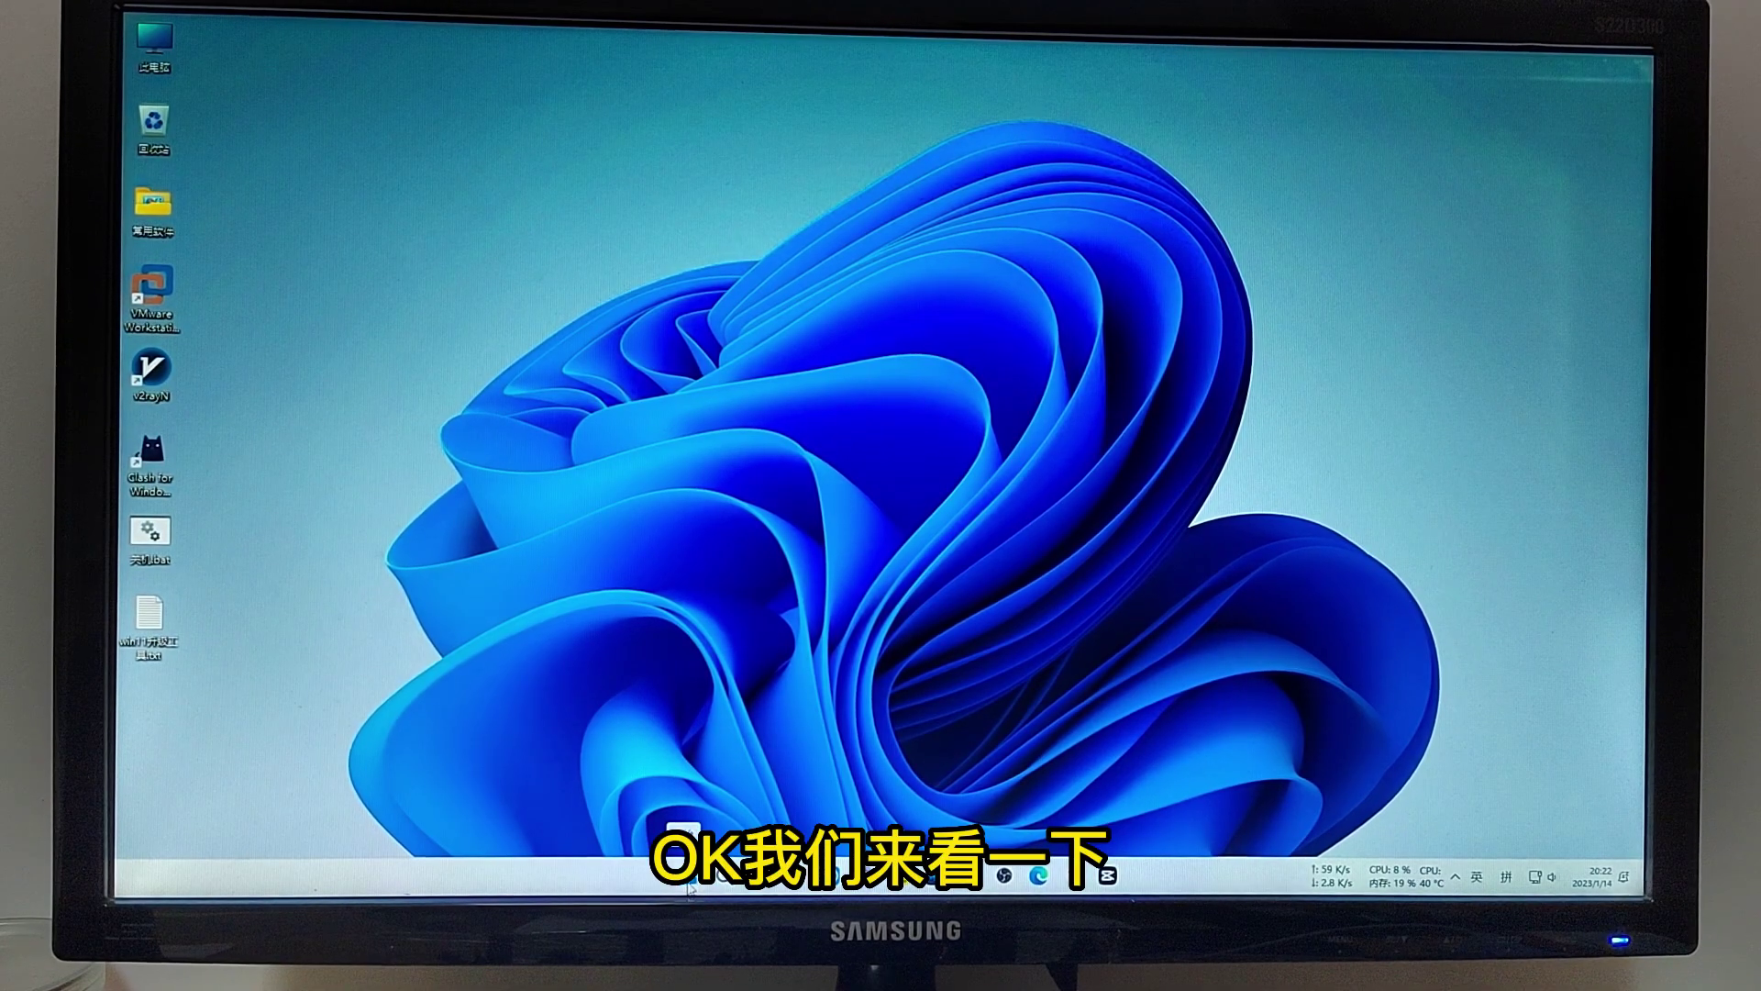
# Open the system information page in Settings and examine the Windows edition, version, installation date and OS build.
pyautogui.rightClick(689, 878)
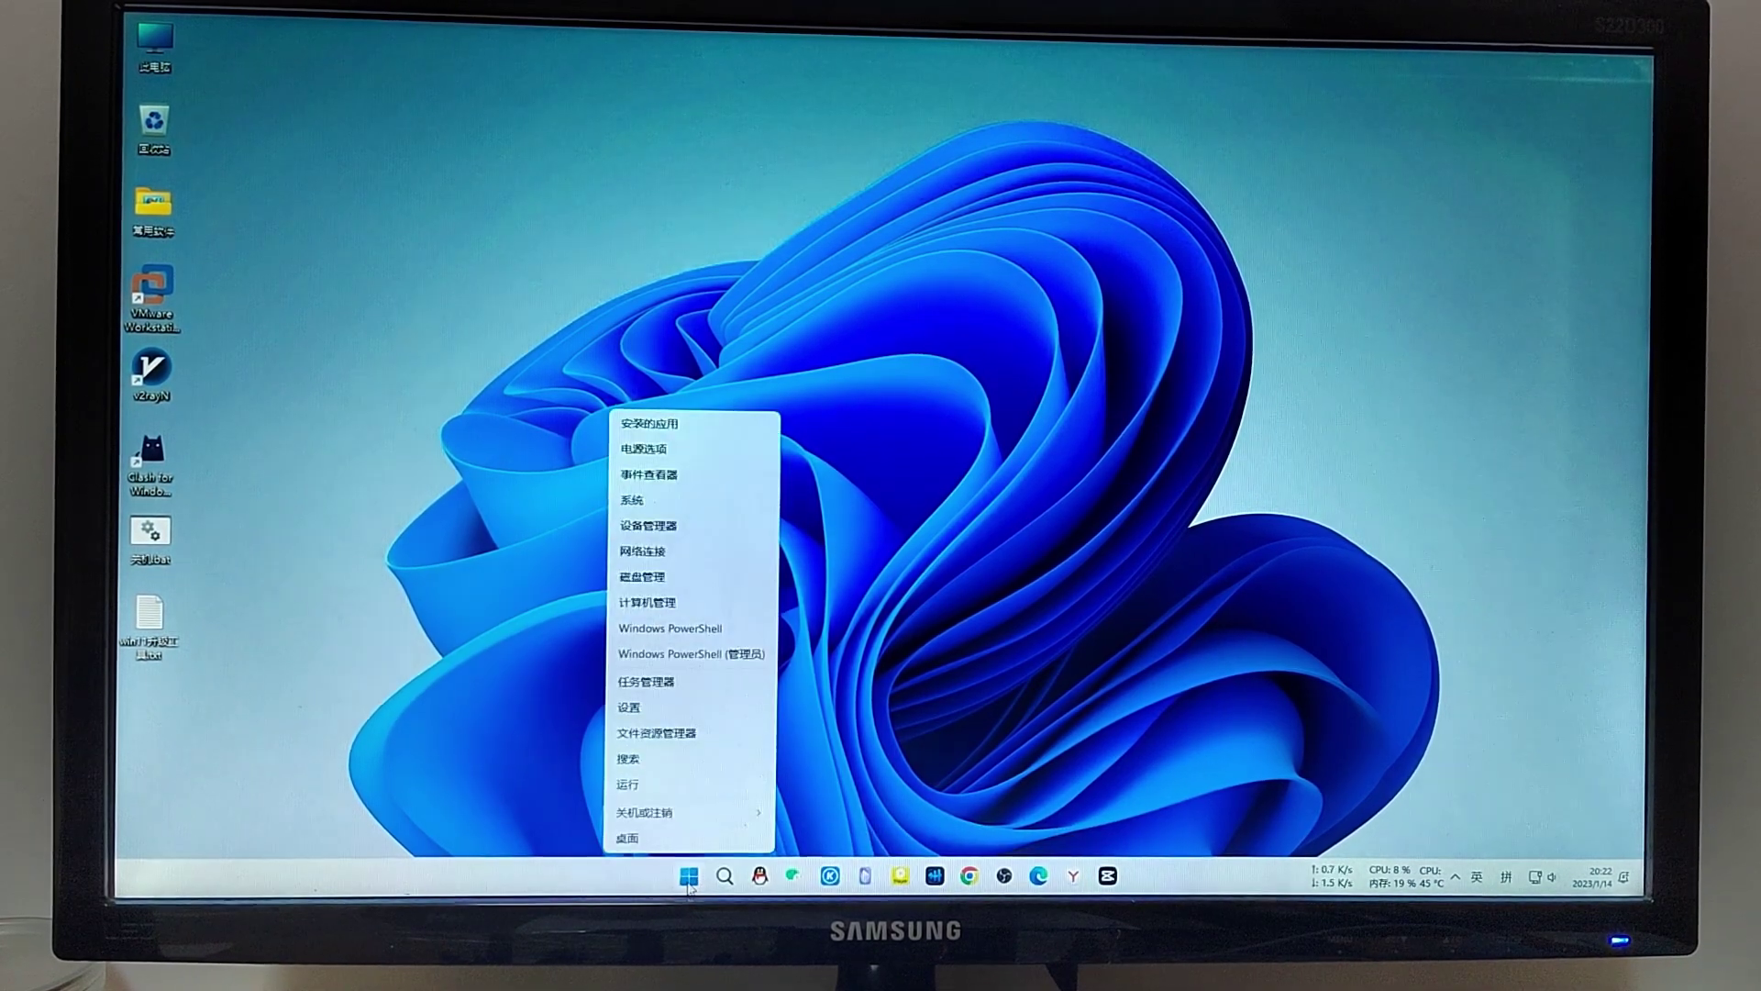
pyautogui.click(648, 707)
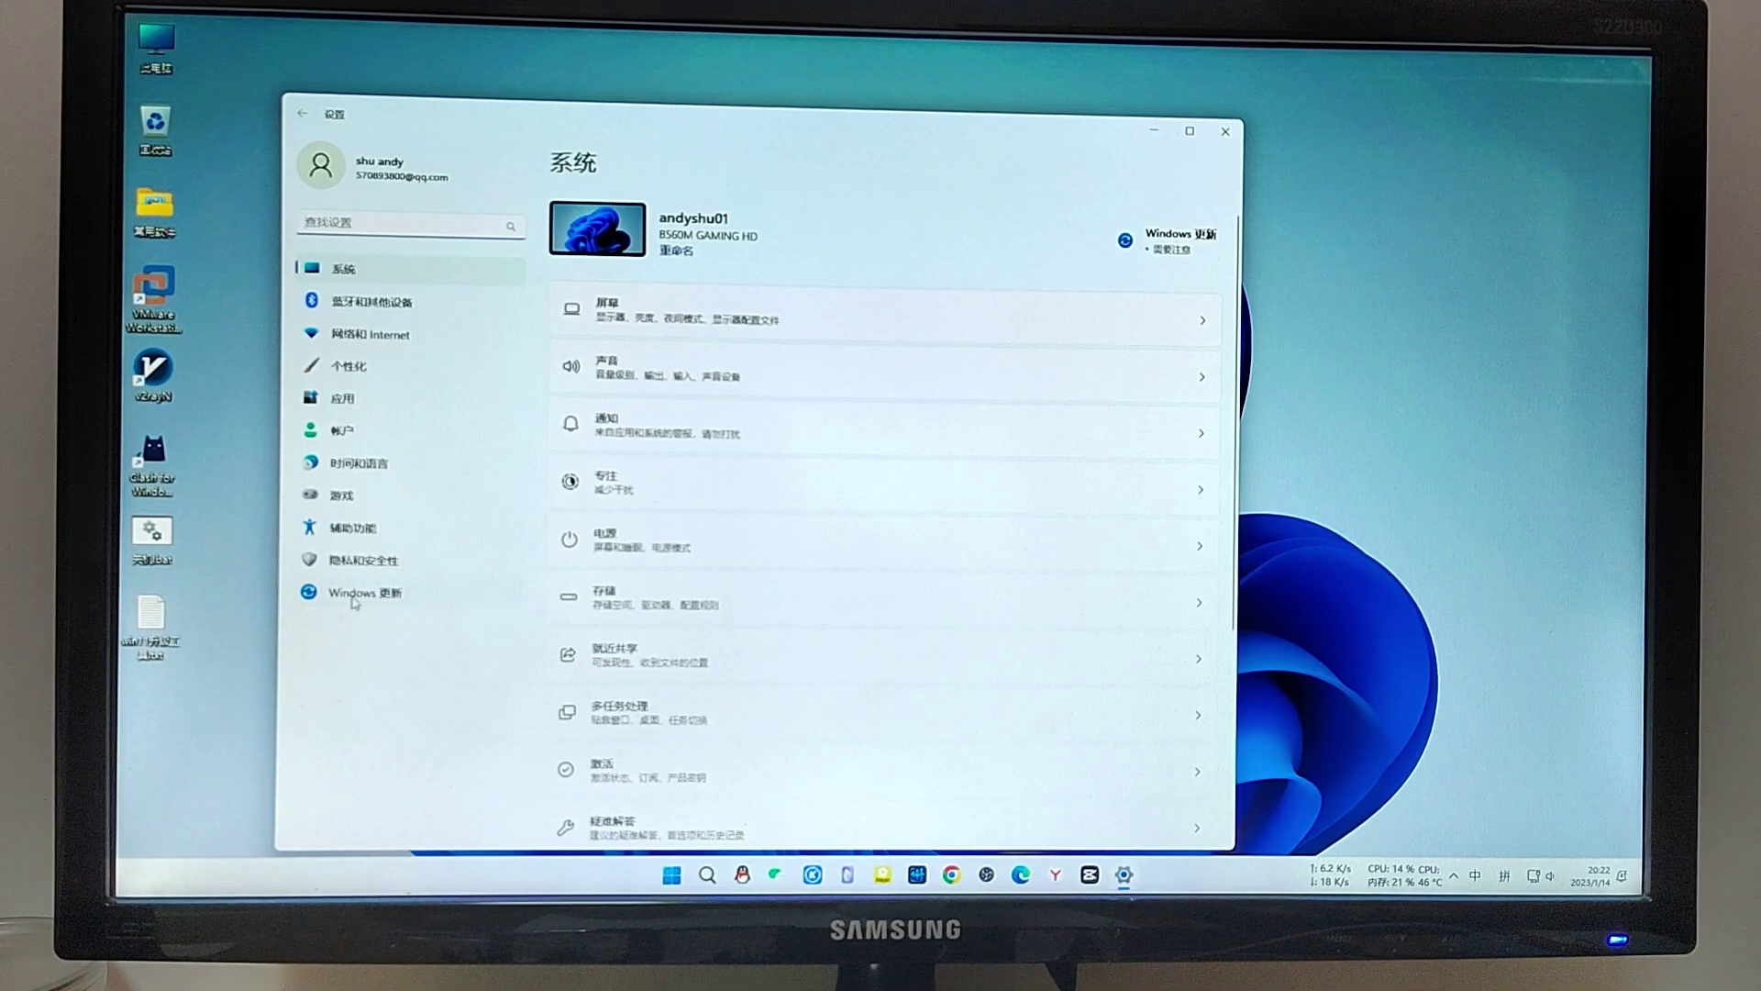
pyautogui.scroll(-5, 676, 782)
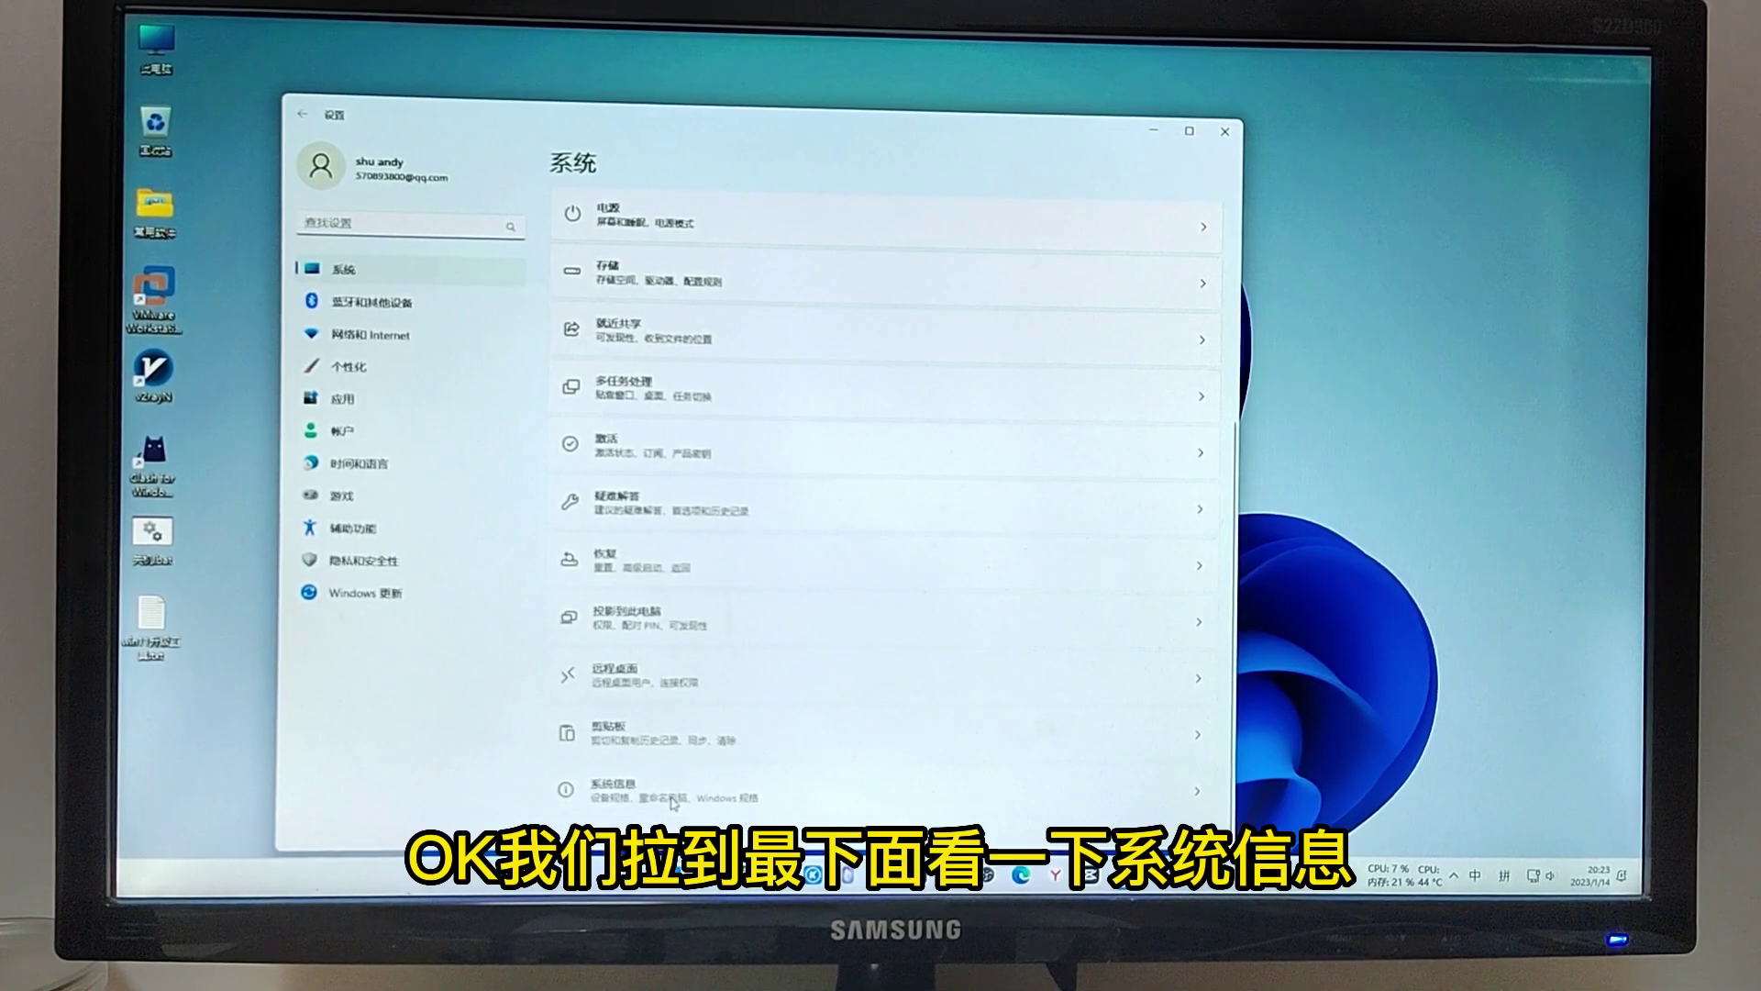
pyautogui.click(676, 787)
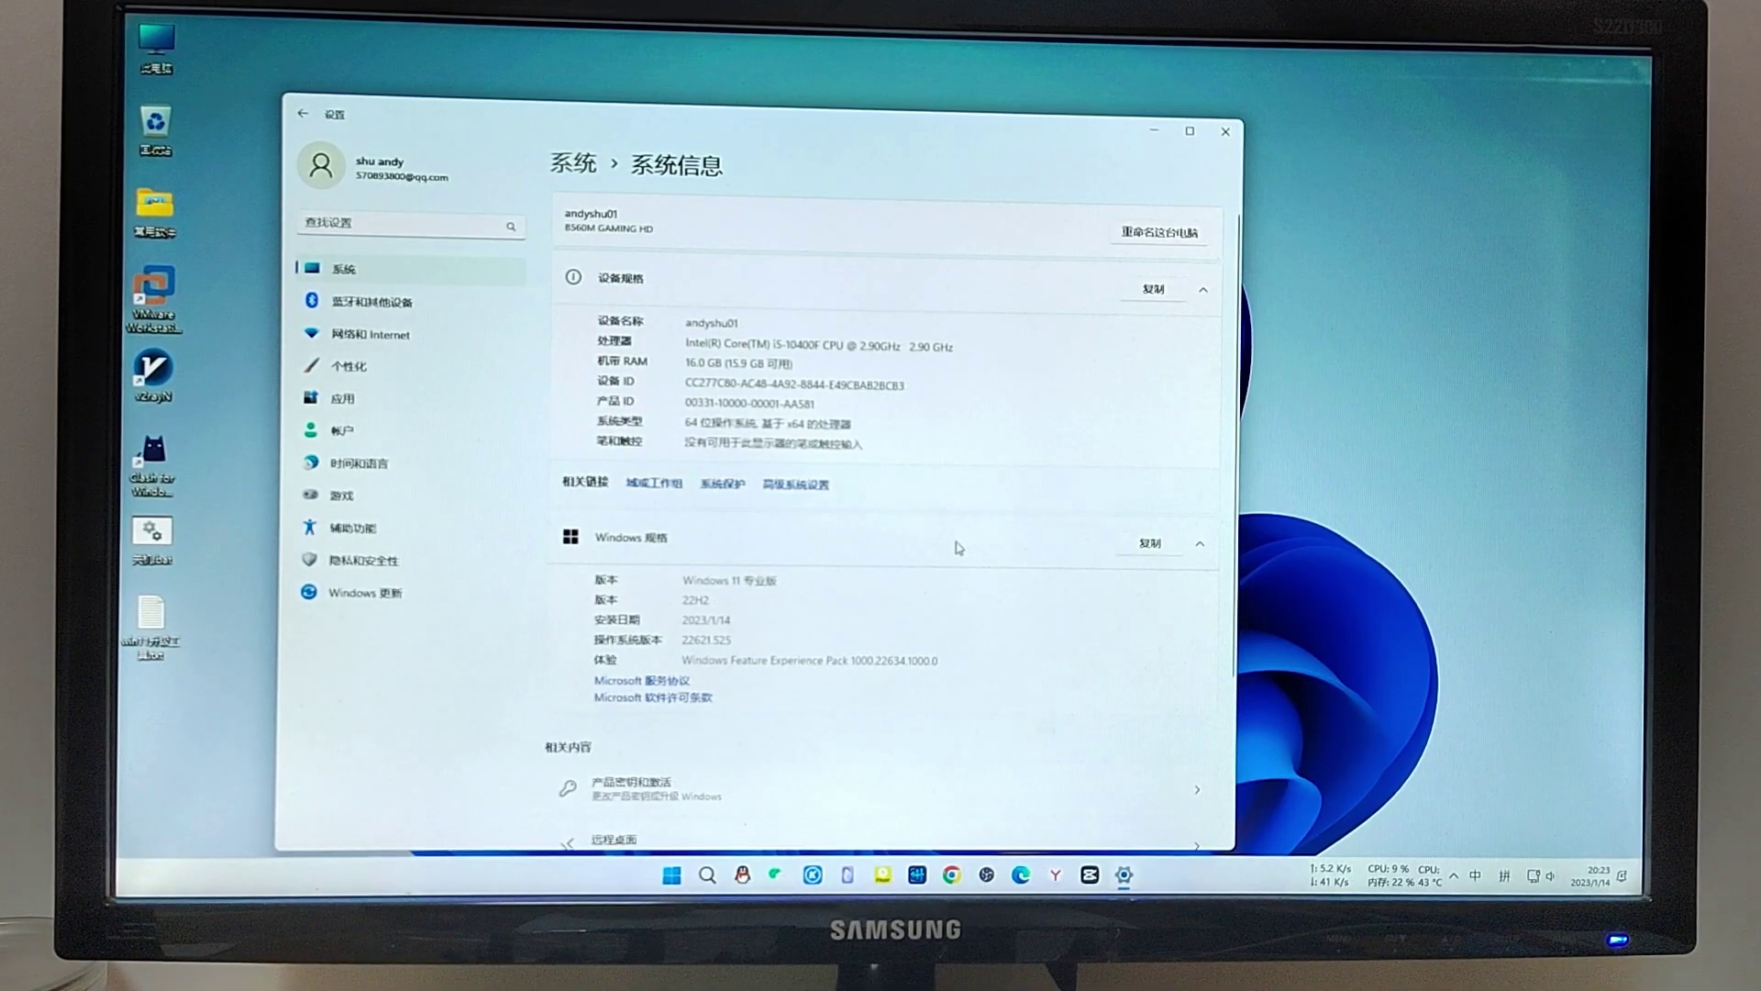
pyautogui.scroll(-3, 950, 529)
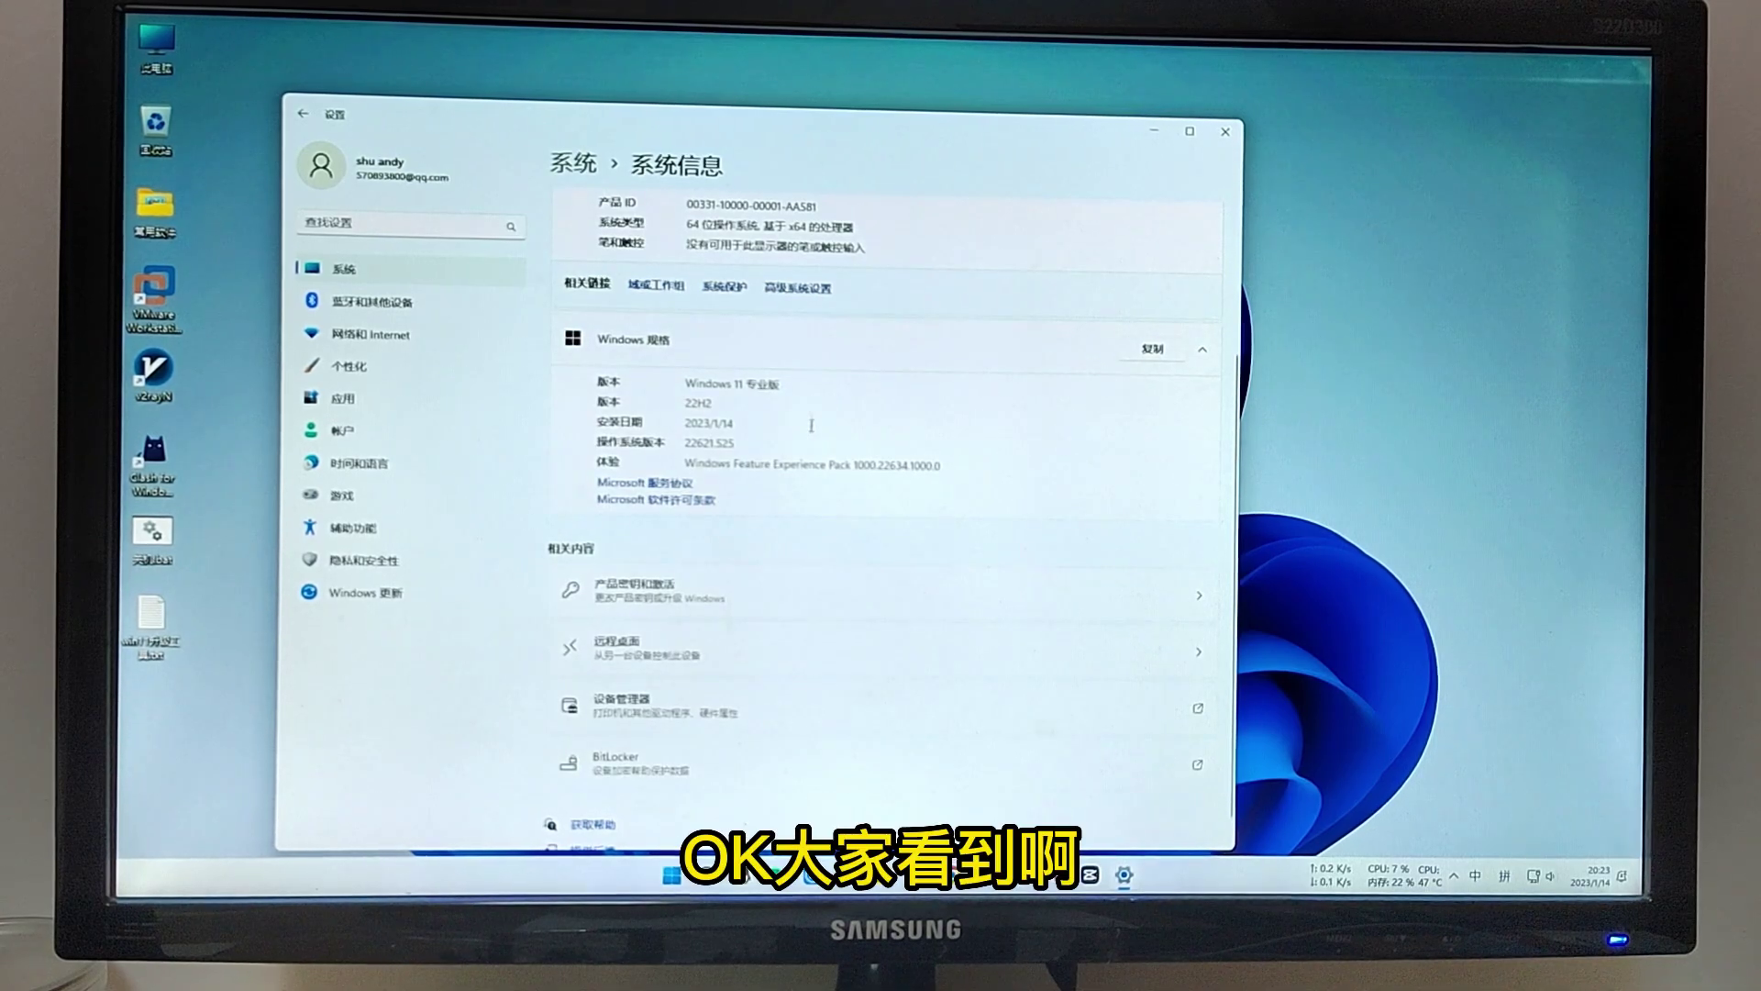
pyautogui.doubleClick(724, 403)
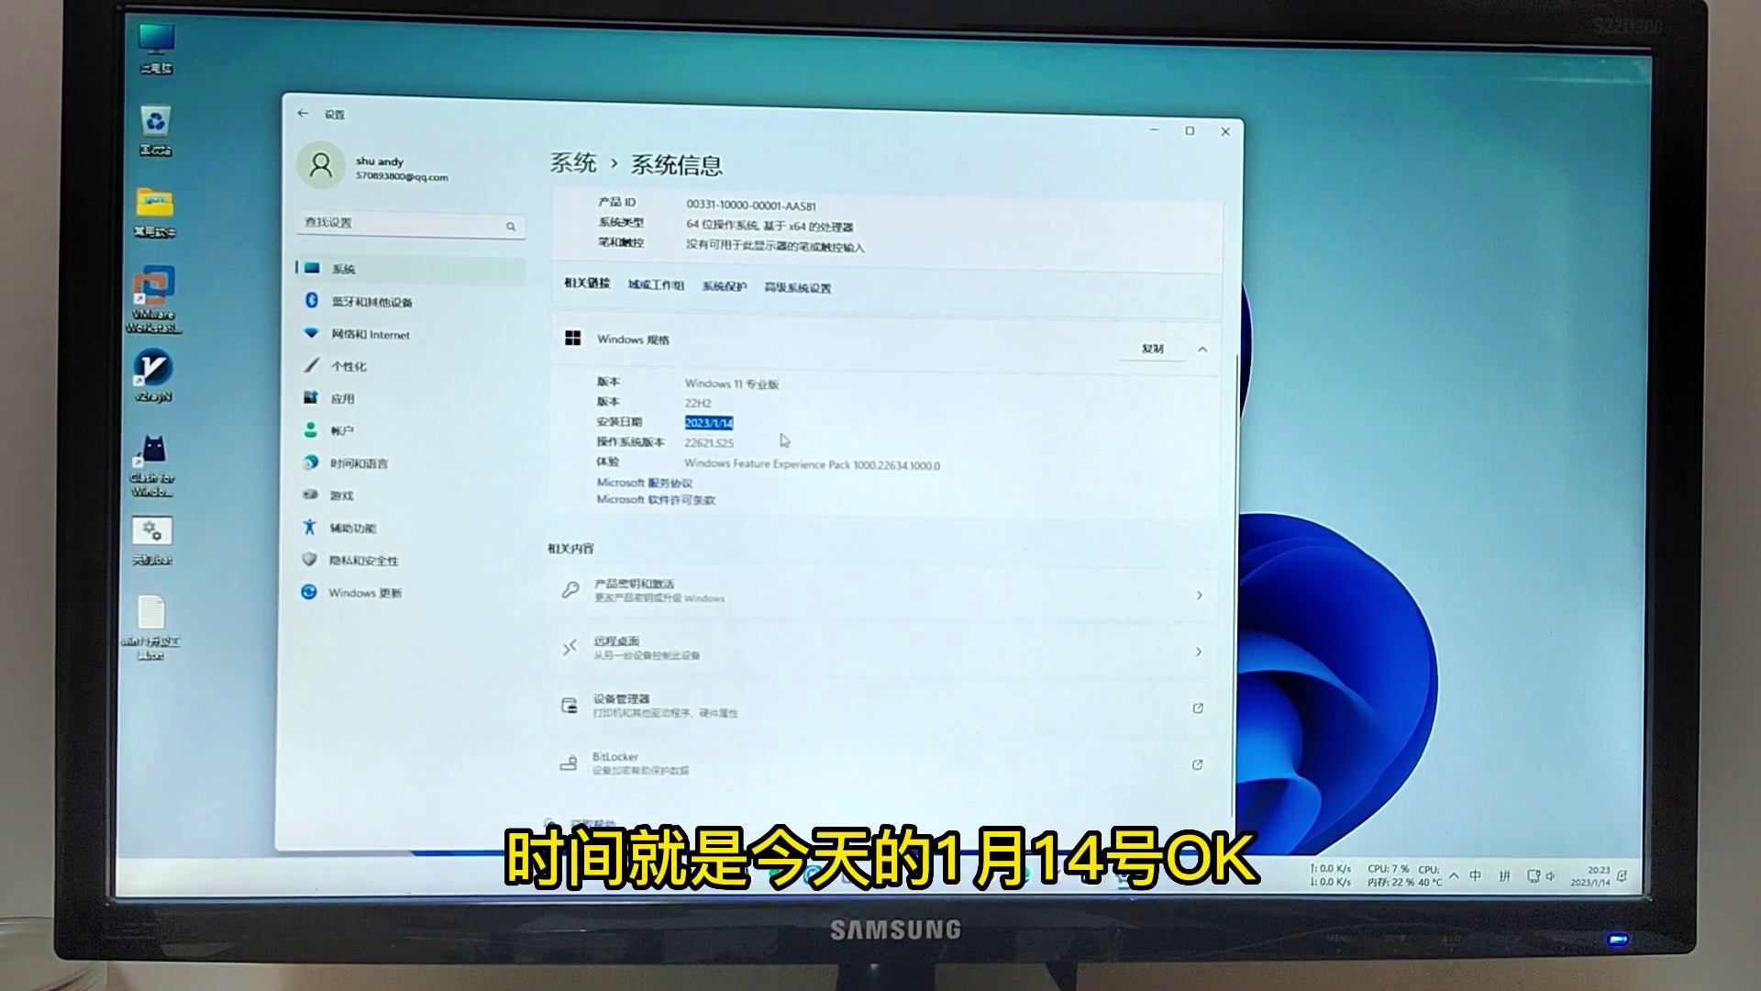
pyautogui.click(782, 422)
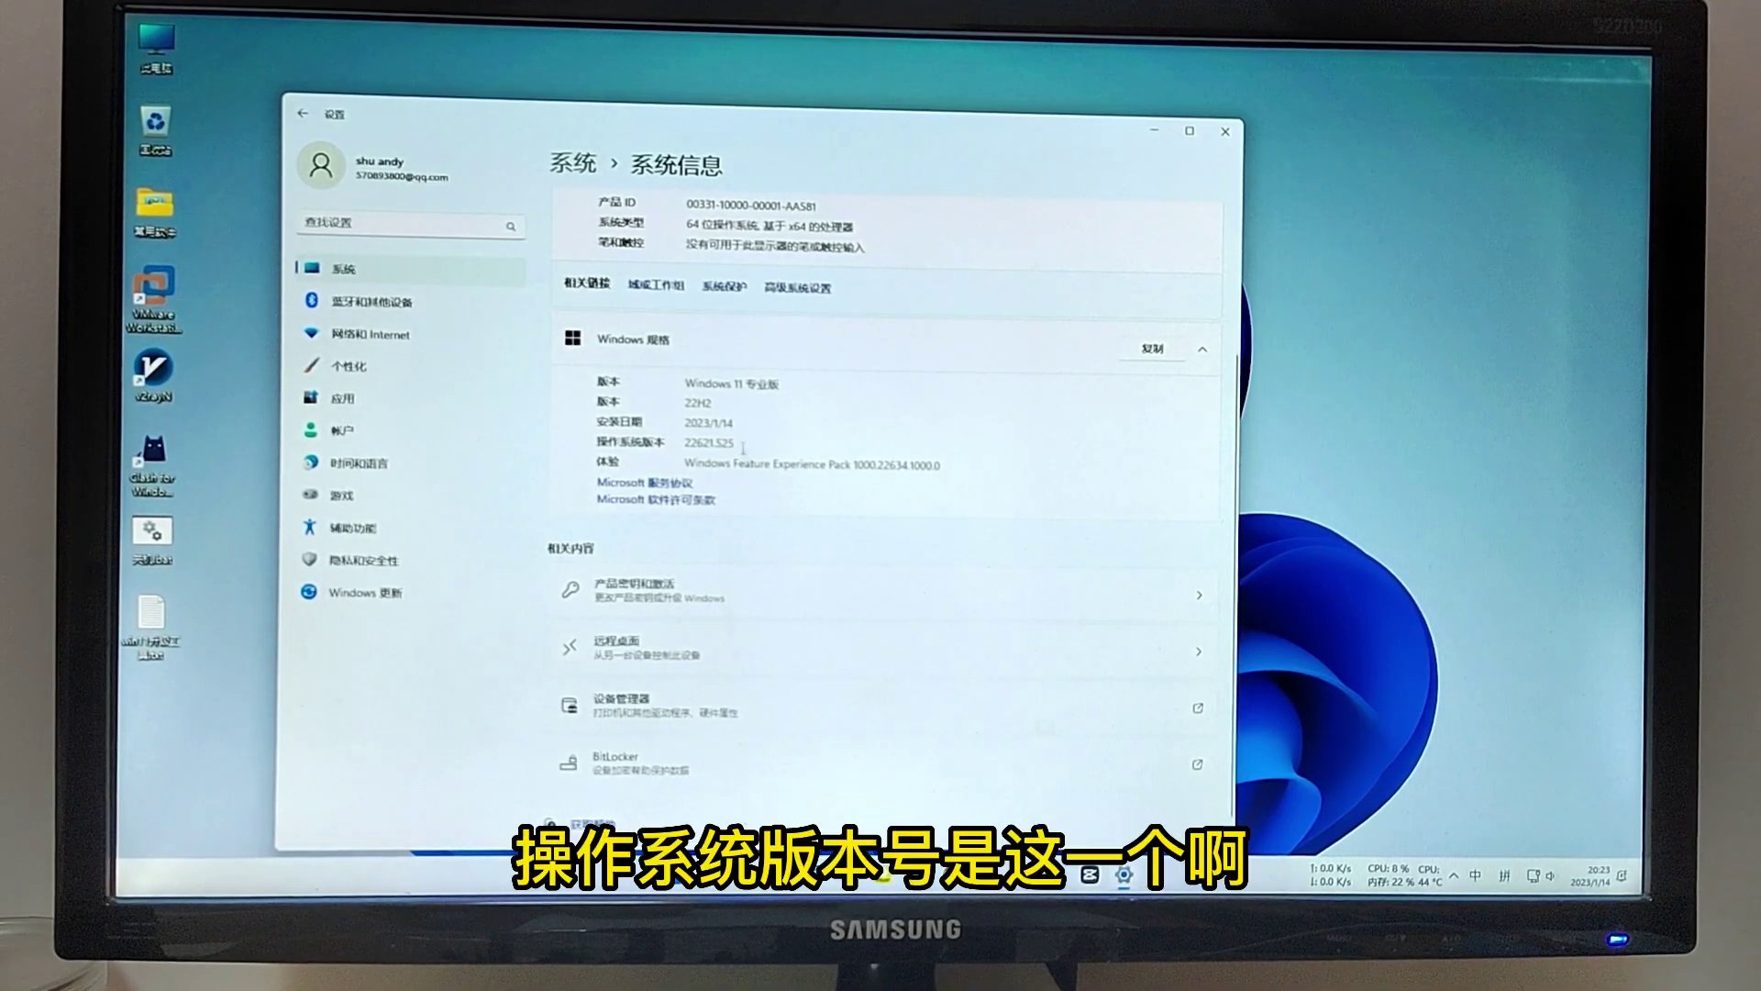
pyautogui.click(853, 417)
pyautogui.scroll(-1, 853, 416)
pyautogui.scroll(5, 853, 418)
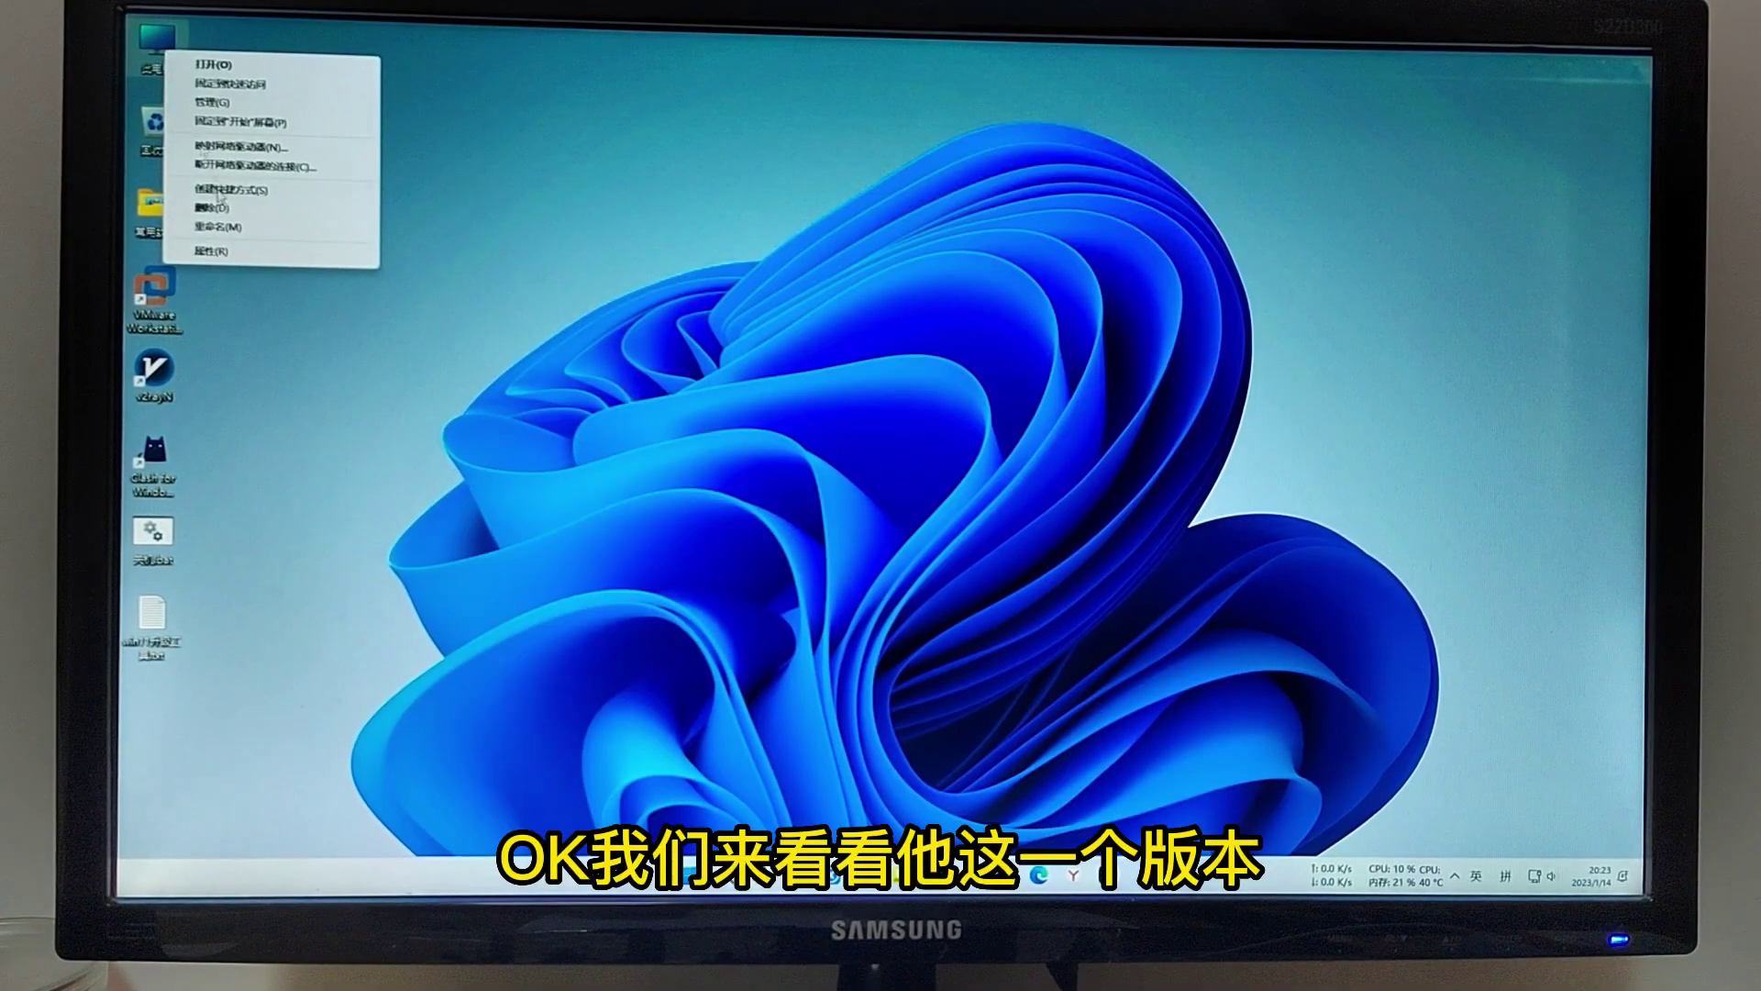
# Open This PC's properties and go to the product key and activation page to check the activation state.
pyautogui.click(213, 250)
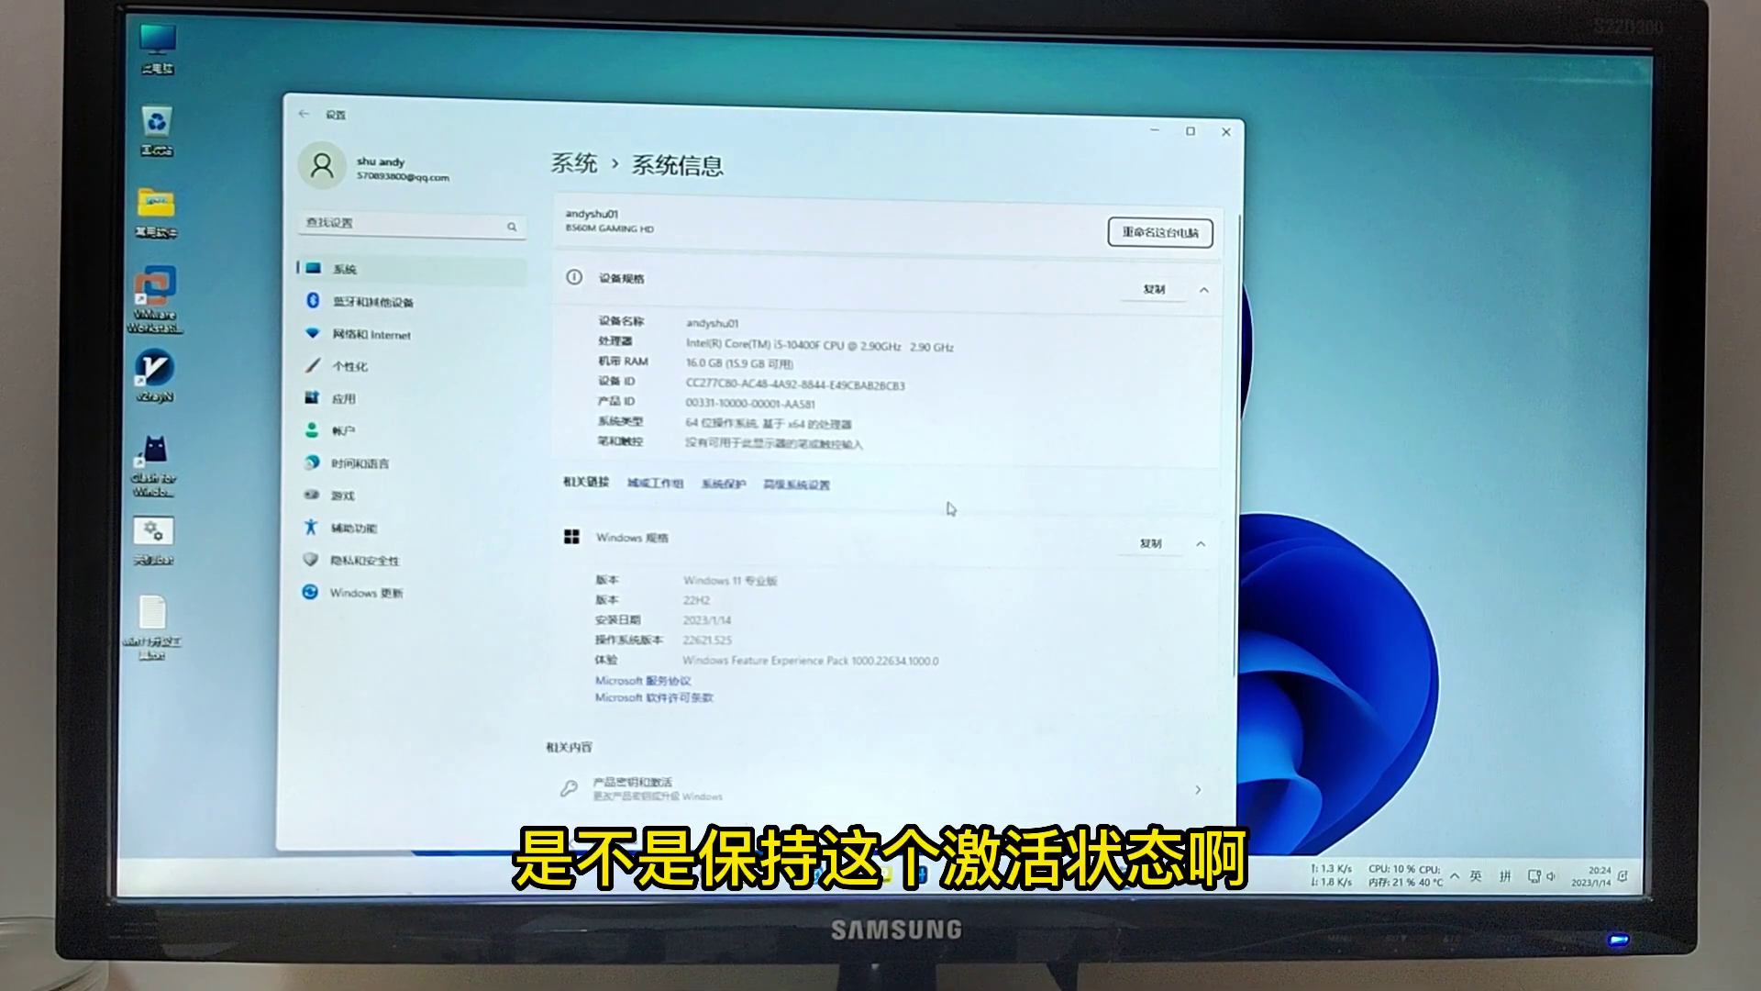
pyautogui.scroll(-3, 950, 508)
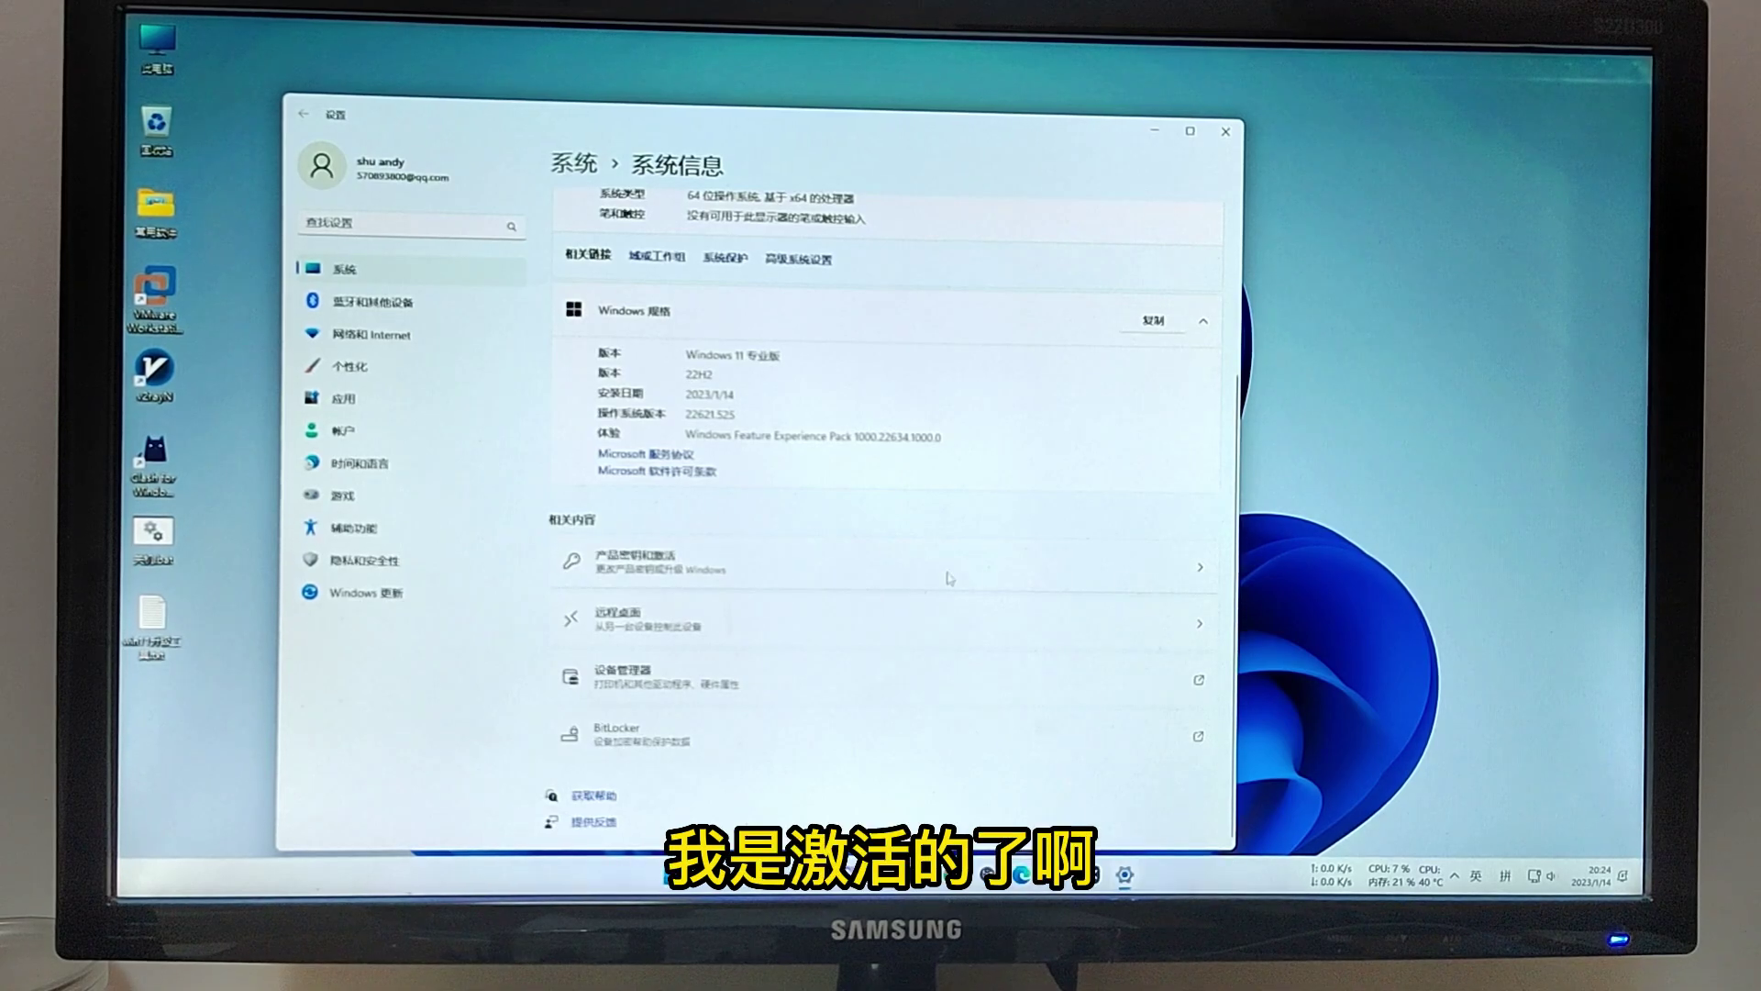
pyautogui.click(1148, 575)
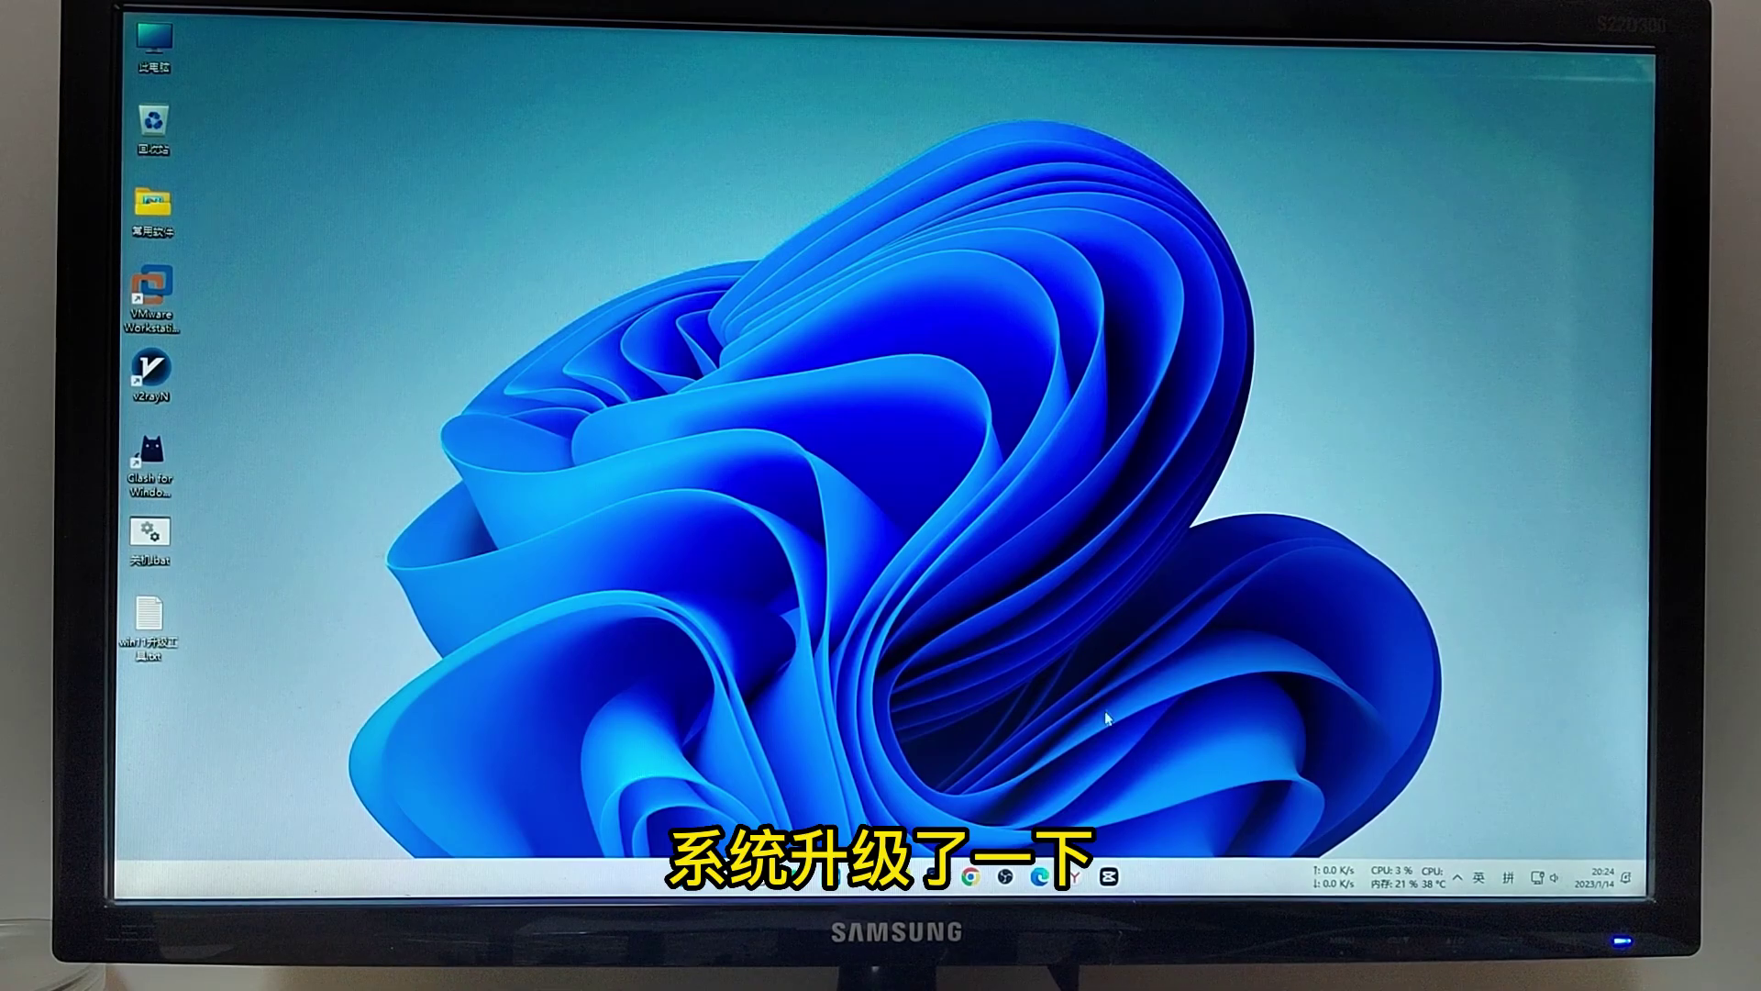
# Launch Microsoft Edge to check that it works after the upgrade, and close it.
pyautogui.click(1039, 876)
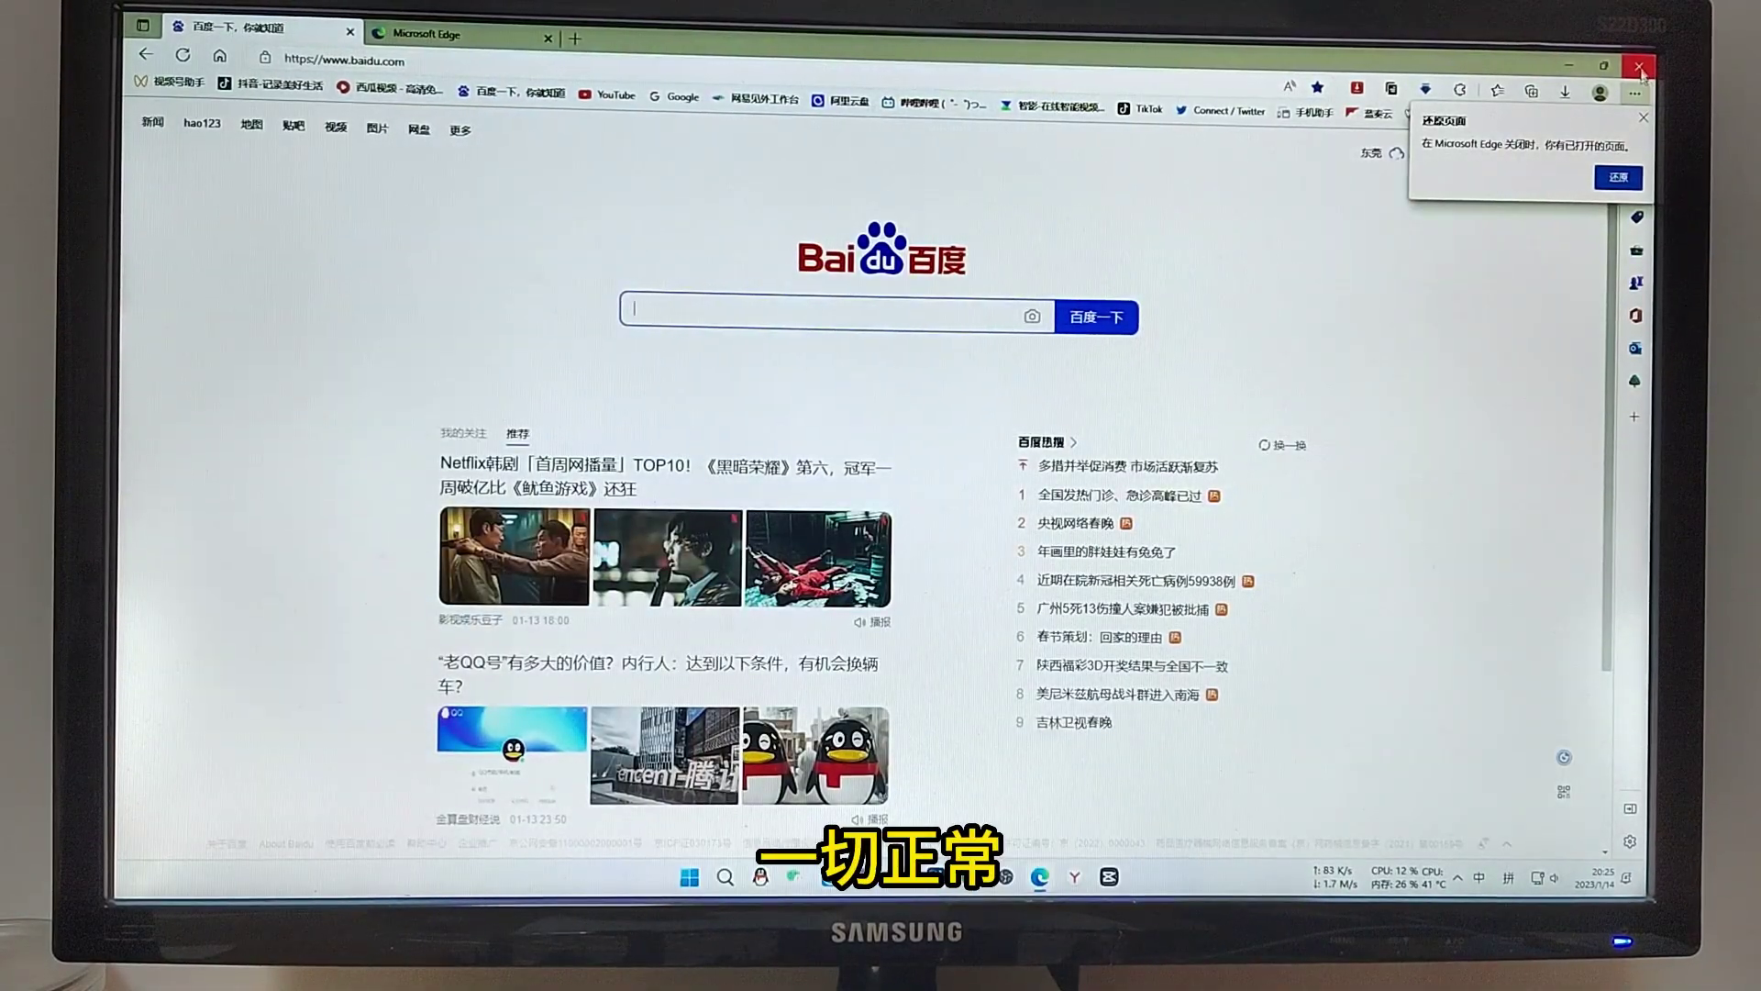
pyautogui.click(1639, 65)
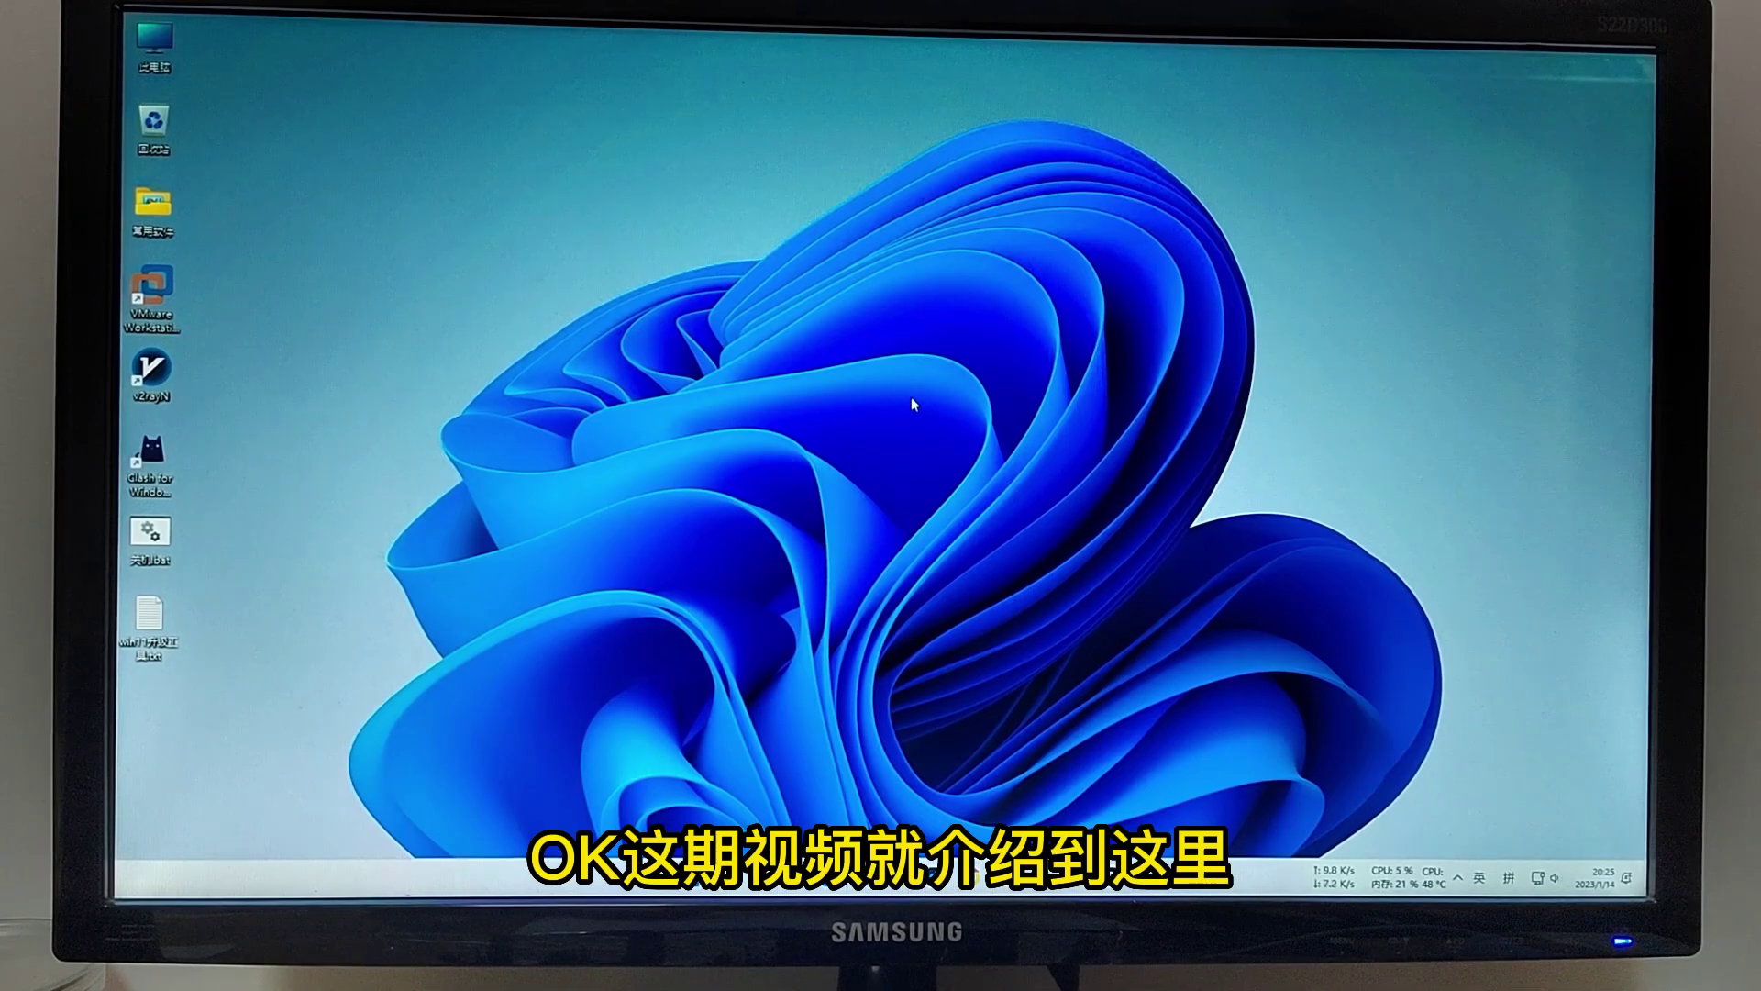